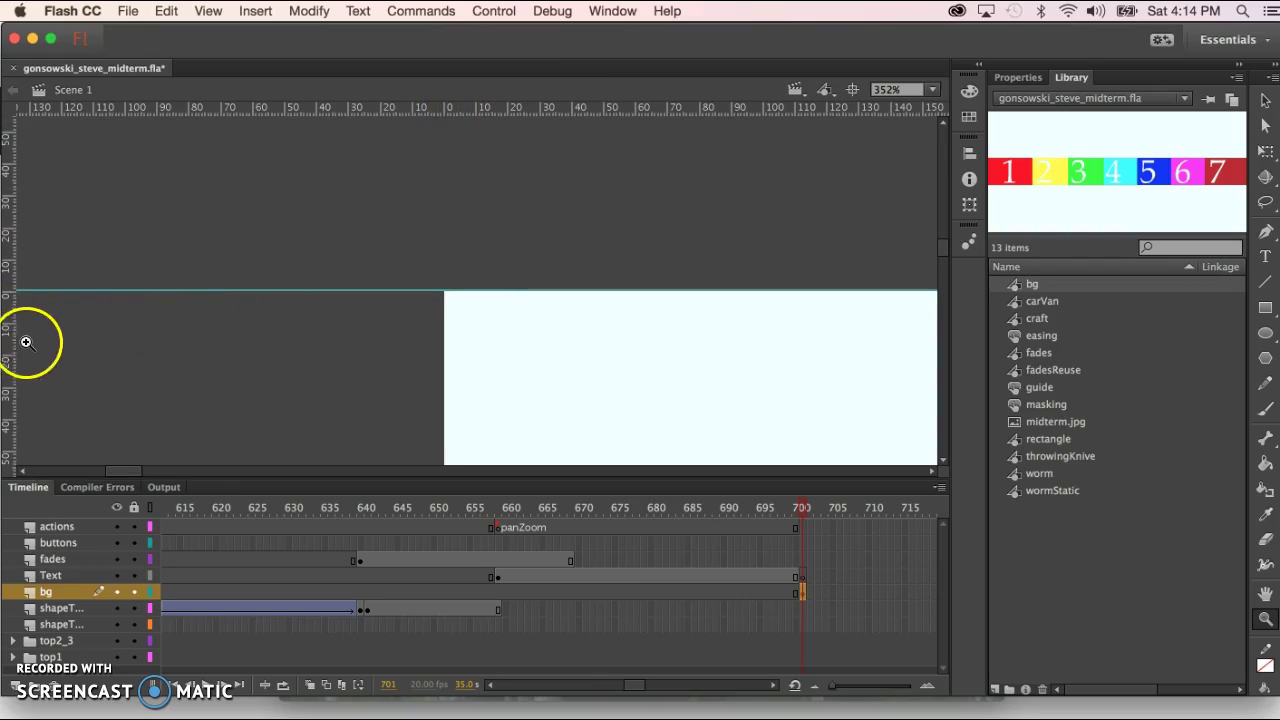
# Add a vertical guide on the stage's left edge and align it and the horizontal guide exactly with the stage's top-left corner.
pyautogui.moveTo(9, 346); pyautogui.dragTo(442, 358)
pyautogui.click(446, 259)
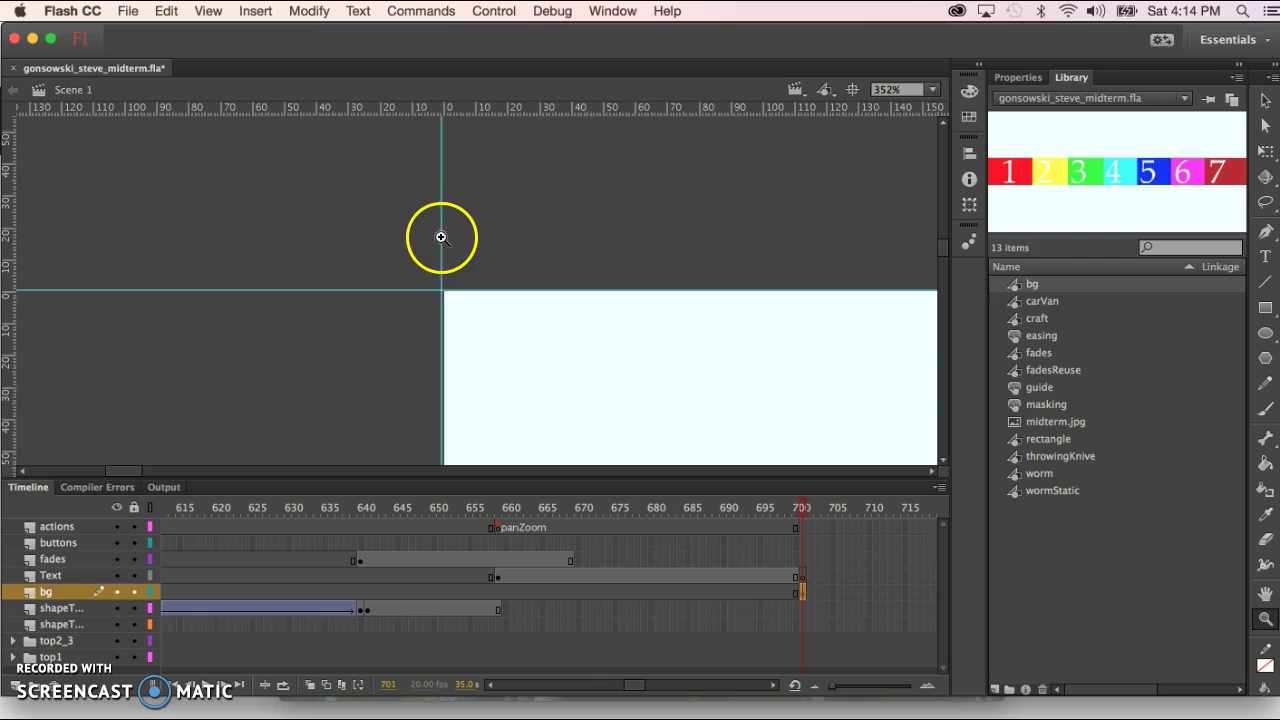
pyautogui.click(1264, 100)
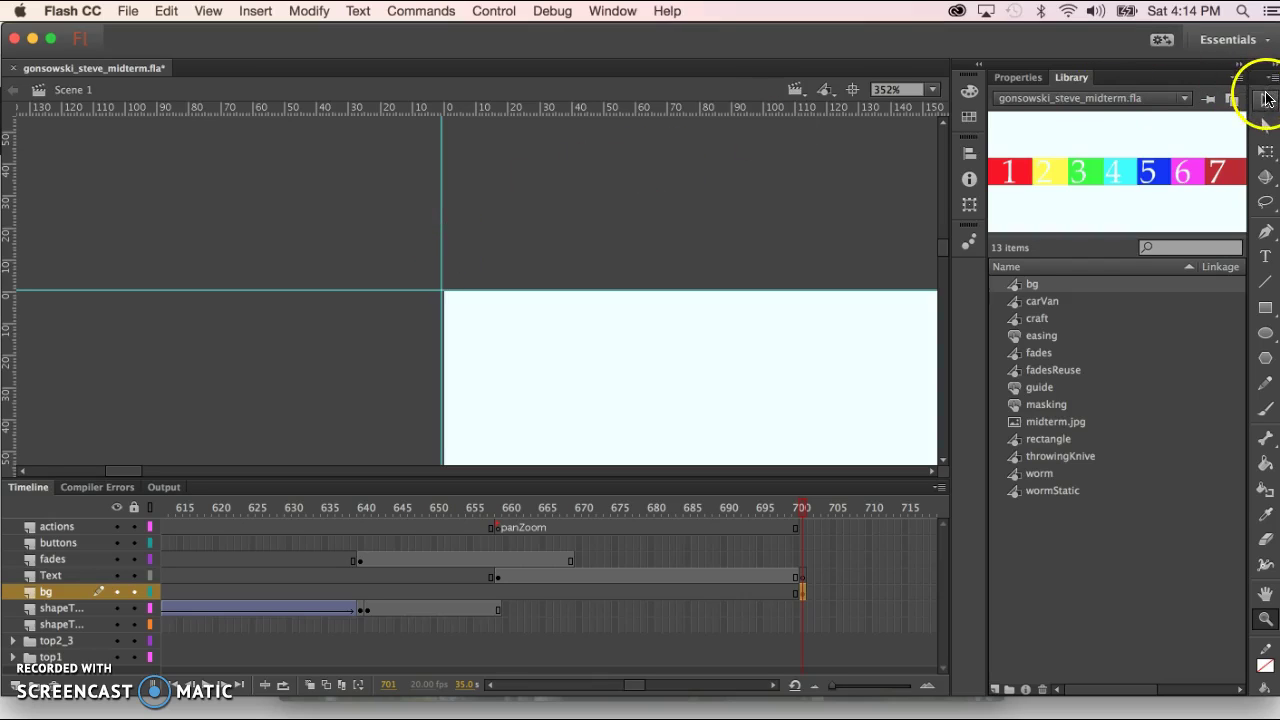
pyautogui.moveTo(440, 224); pyautogui.dragTo(444, 228)
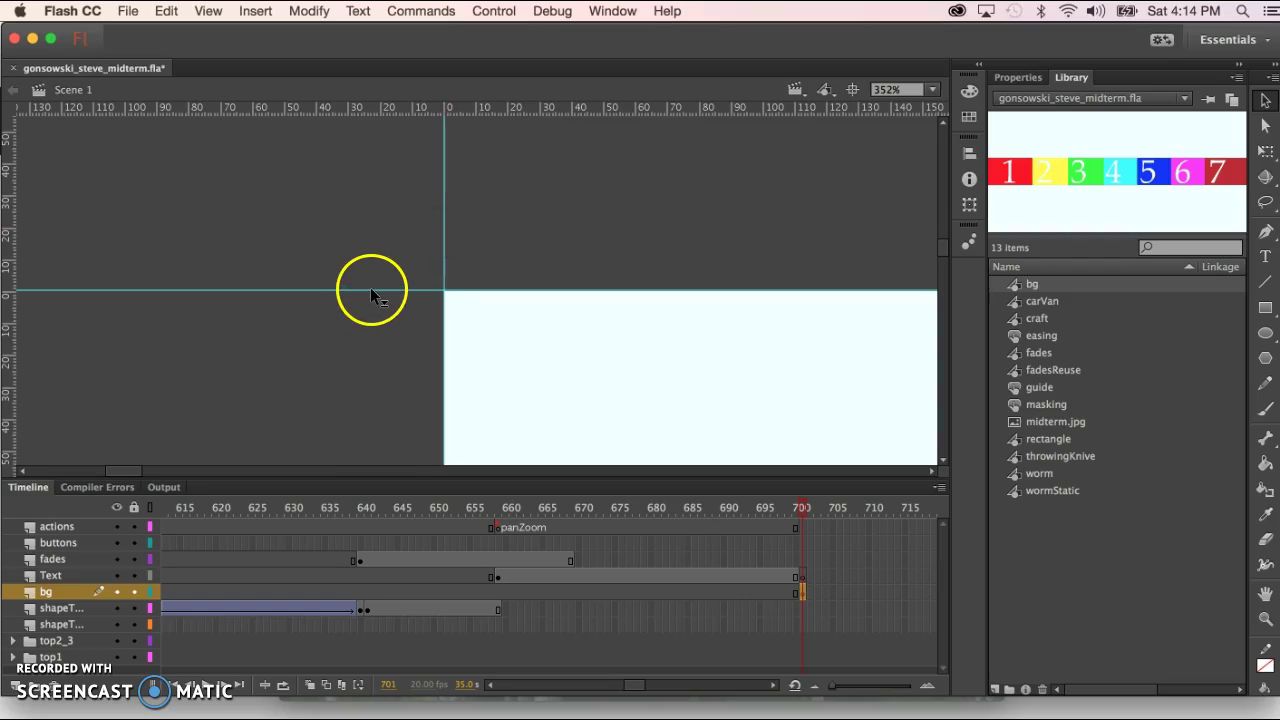
pyautogui.moveTo(370, 290)
pyautogui.mouseDown()
pyautogui.moveTo(370, 304)
pyautogui.moveTo(374, 293)
pyautogui.mouseUp()
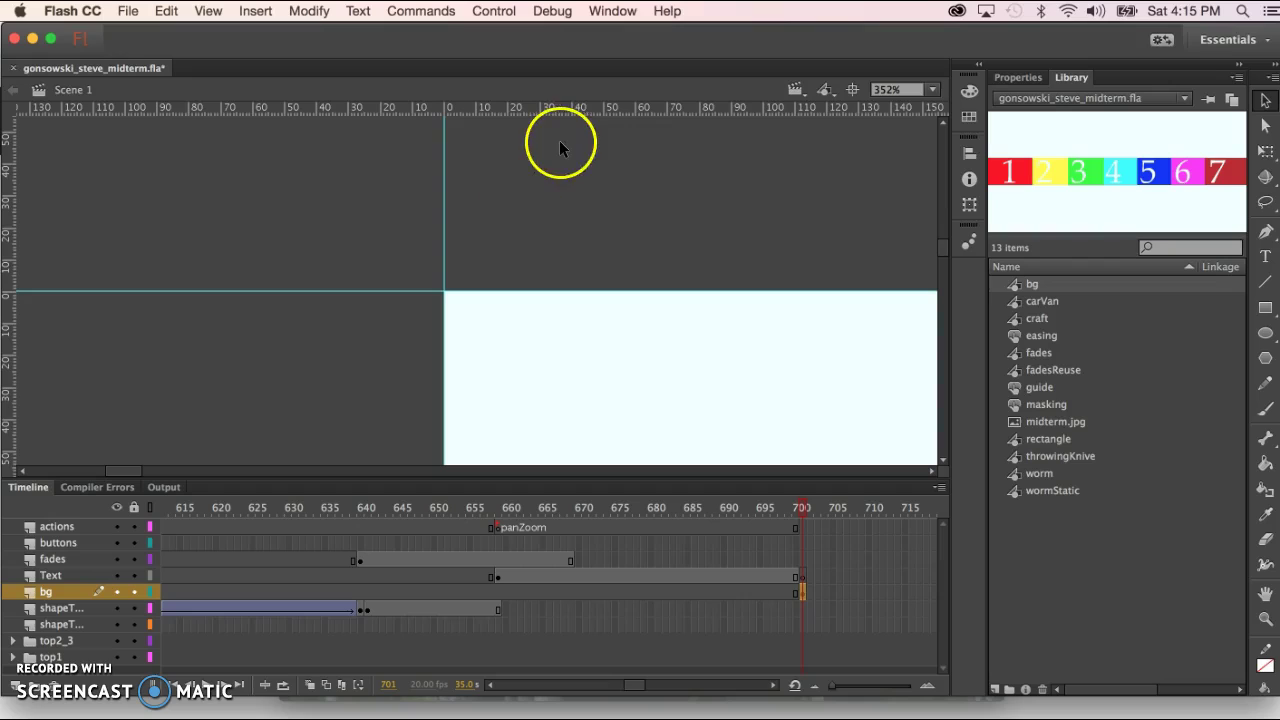
# Add a horizontal guide along the stage's bottom edge and a vertical guide along its right edge.
pyautogui.click(1266, 595)
pyautogui.moveTo(863, 391); pyautogui.dragTo(280, 206)
pyautogui.moveTo(586, 323); pyautogui.dragTo(168, 166)
pyautogui.moveTo(580, 331); pyautogui.dragTo(152, 134)
pyautogui.moveTo(511, 331); pyautogui.dragTo(43, 154)
pyautogui.moveTo(397, 277); pyautogui.dragTo(200, 160)
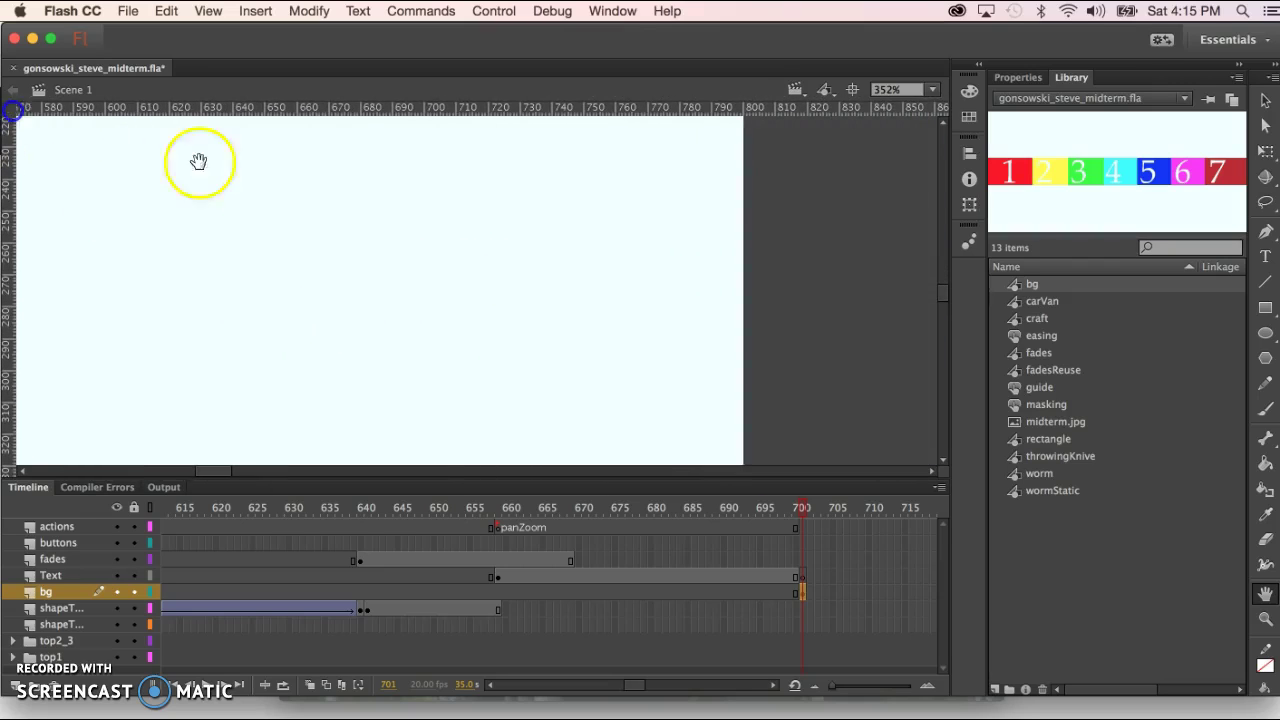
pyautogui.moveTo(580, 371); pyautogui.dragTo(489, 122)
pyautogui.moveTo(509, 299); pyautogui.dragTo(514, 189)
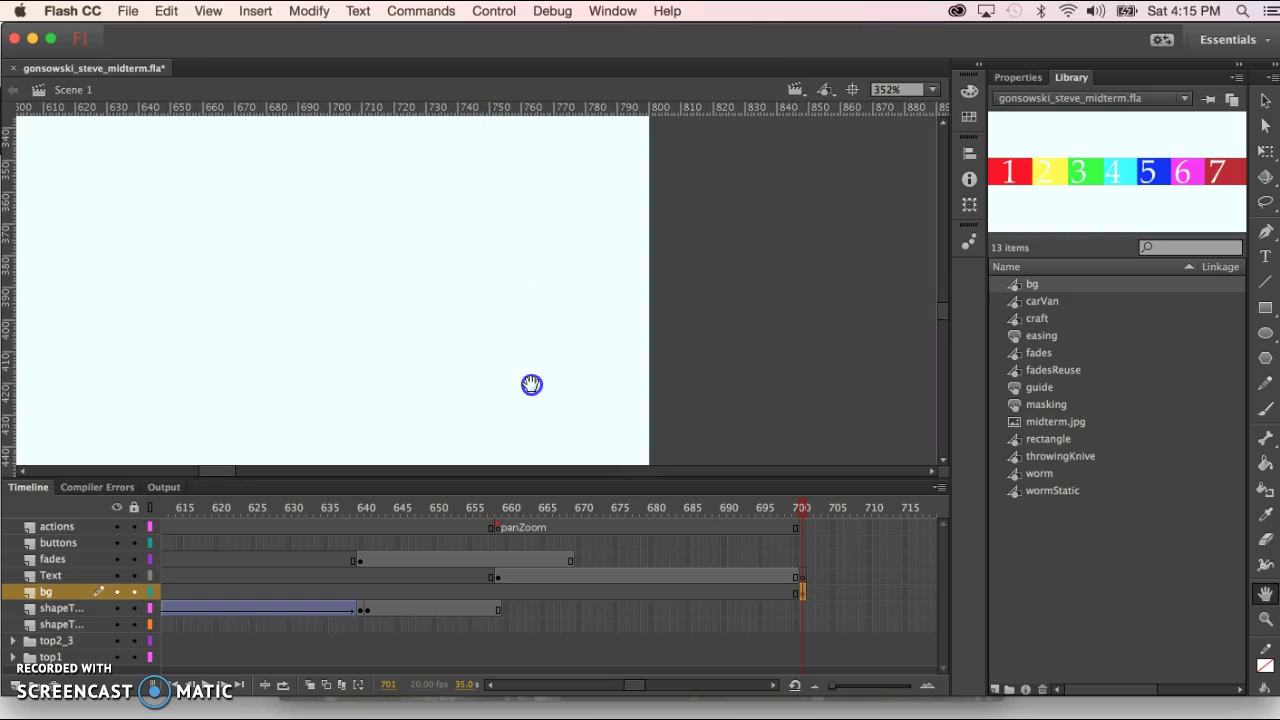
pyautogui.moveTo(531, 383); pyautogui.dragTo(544, 259)
pyautogui.moveTo(583, 391); pyautogui.dragTo(561, 209)
pyautogui.moveTo(560, 267); pyautogui.dragTo(494, 226)
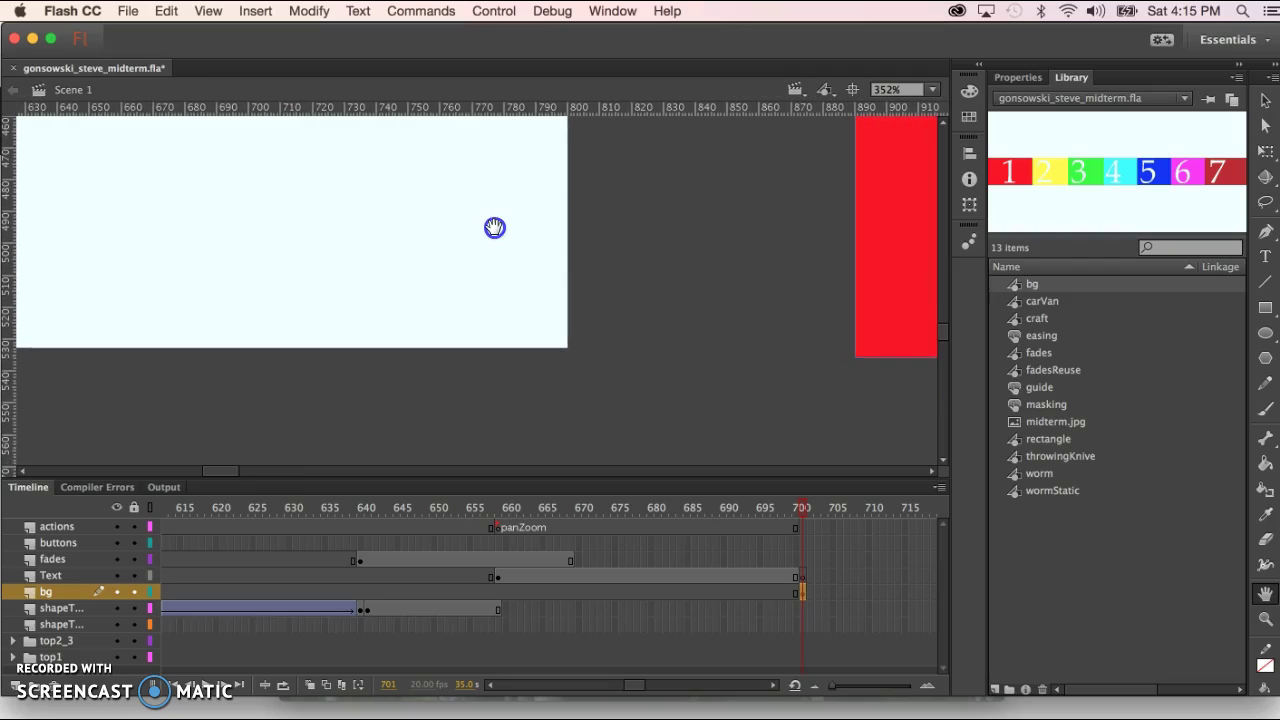
pyautogui.moveTo(443, 104); pyautogui.dragTo(440, 169)
pyautogui.moveTo(445, 215); pyautogui.dragTo(479, 348)
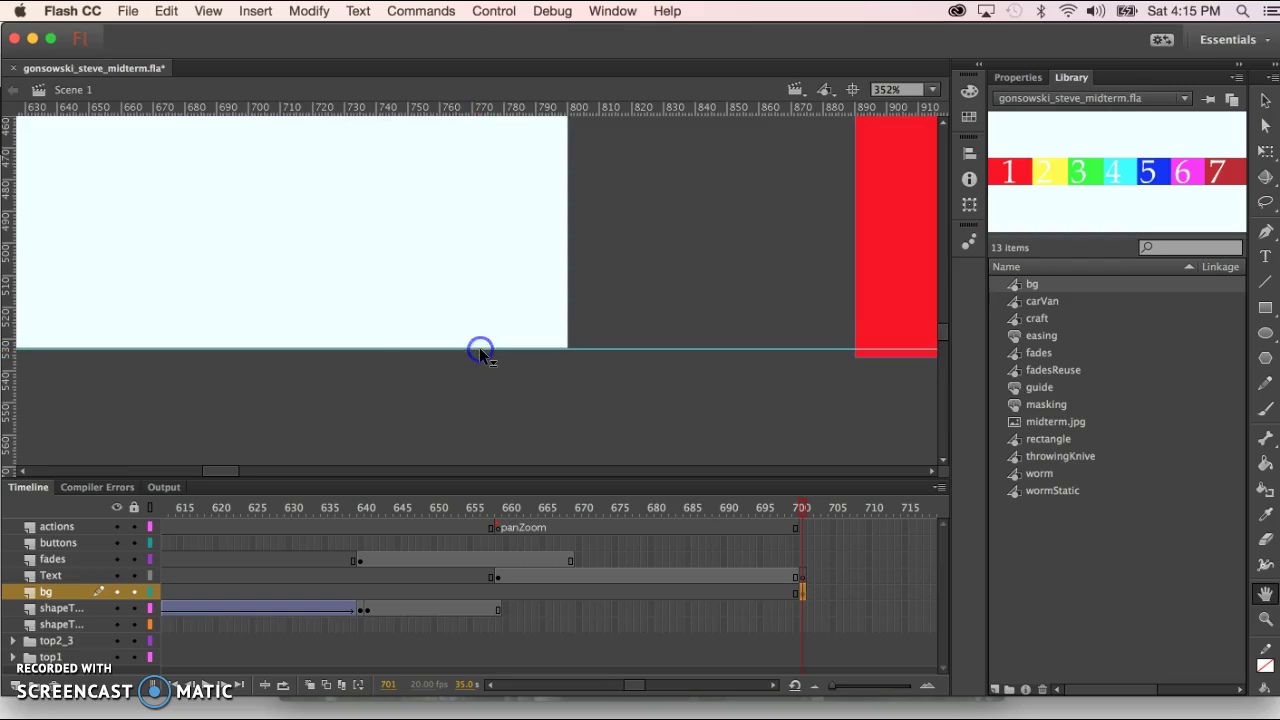
pyautogui.moveTo(8, 297); pyautogui.dragTo(567, 312)
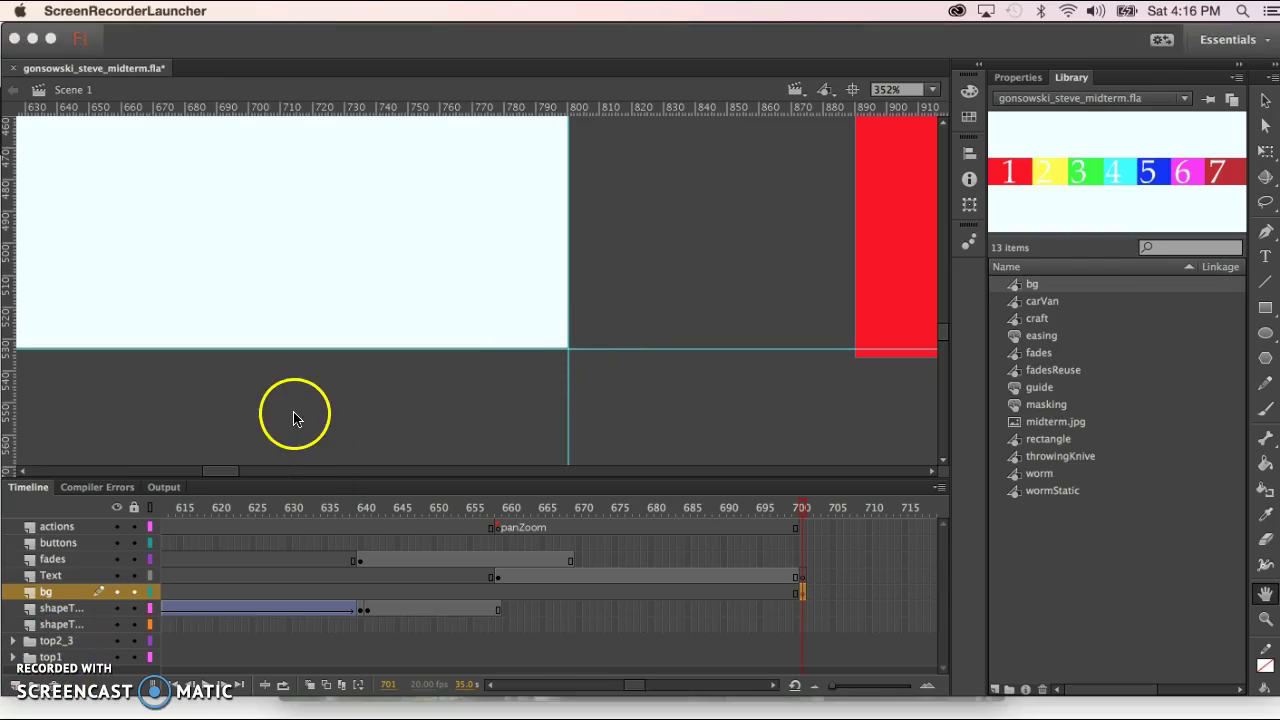
# Hide the bg layer and show it again.
pyautogui.click(294, 413)
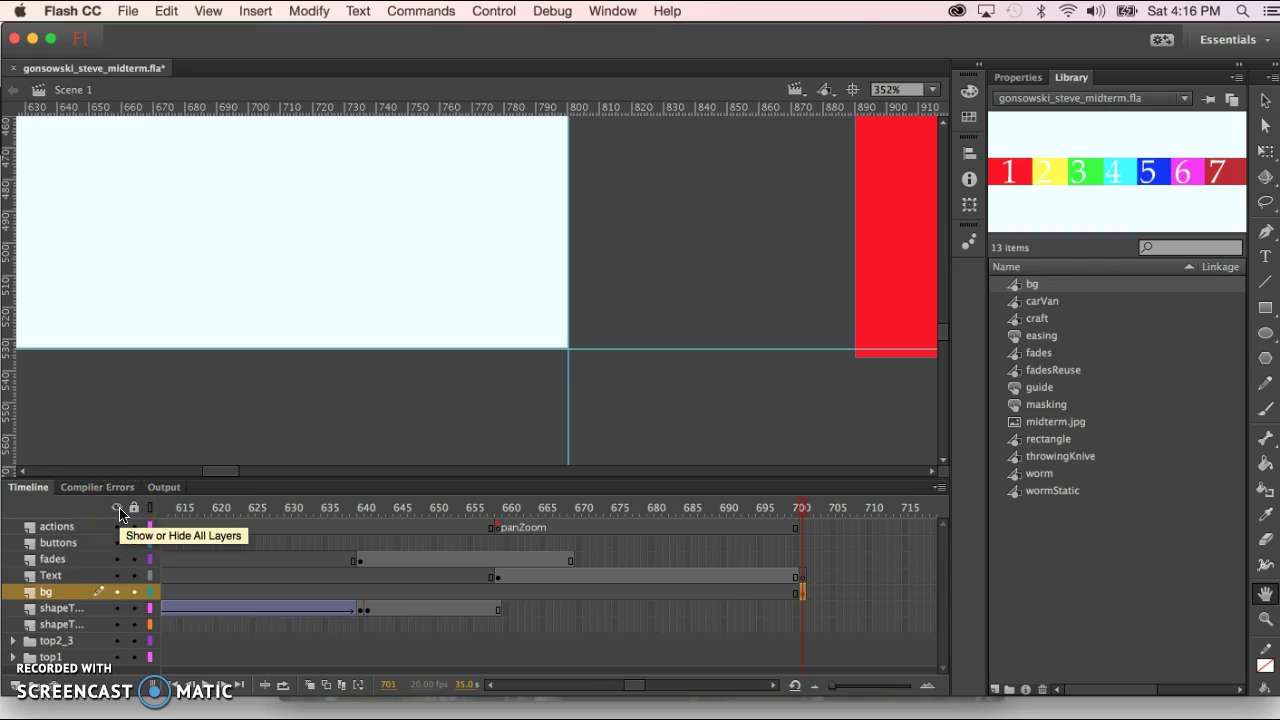
pyautogui.click(116, 592)
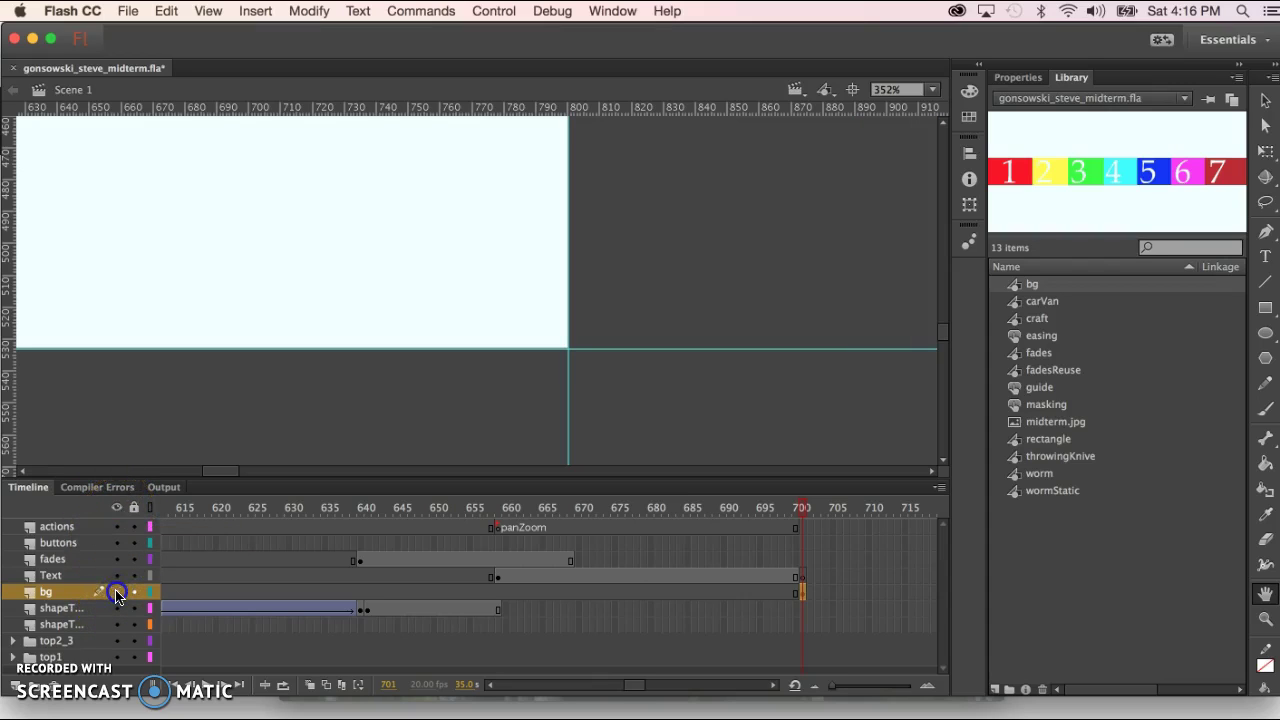
pyautogui.click(116, 592)
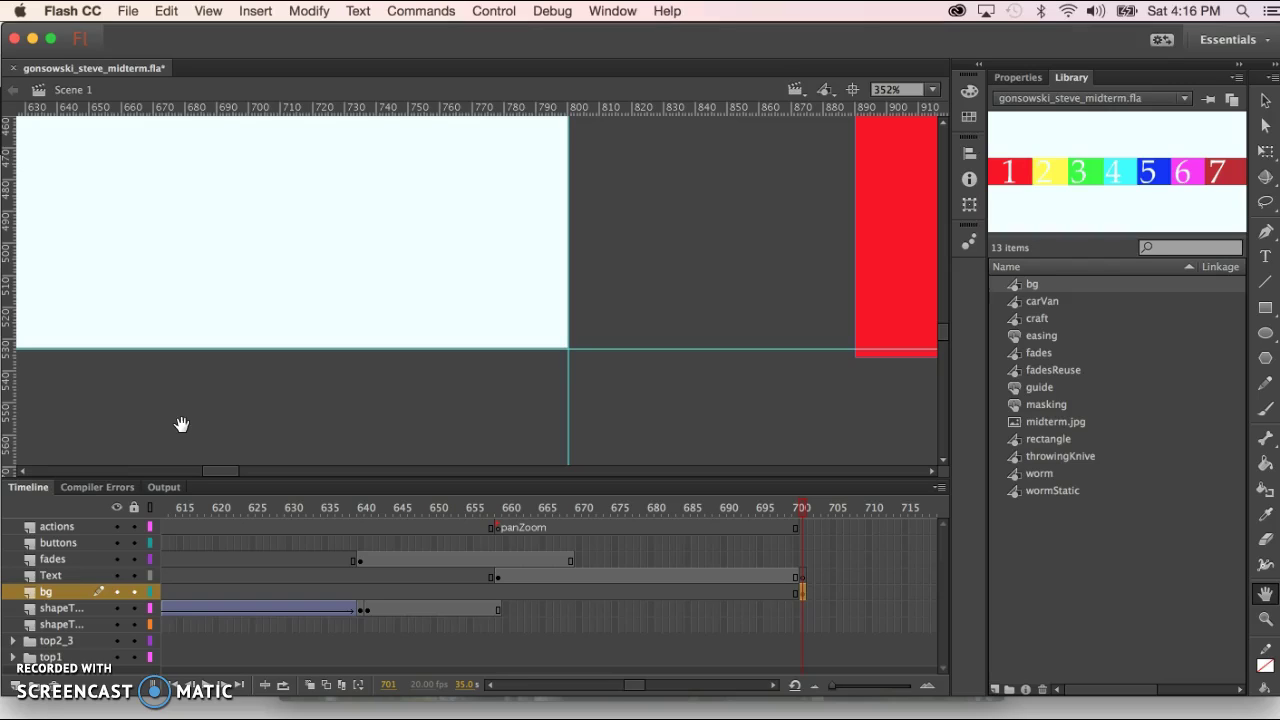
# Try the Mask type in the bg layer's properties, return the type to Normal and accept.
pyautogui.click(30, 596)
pyautogui.doubleClick(30, 596)
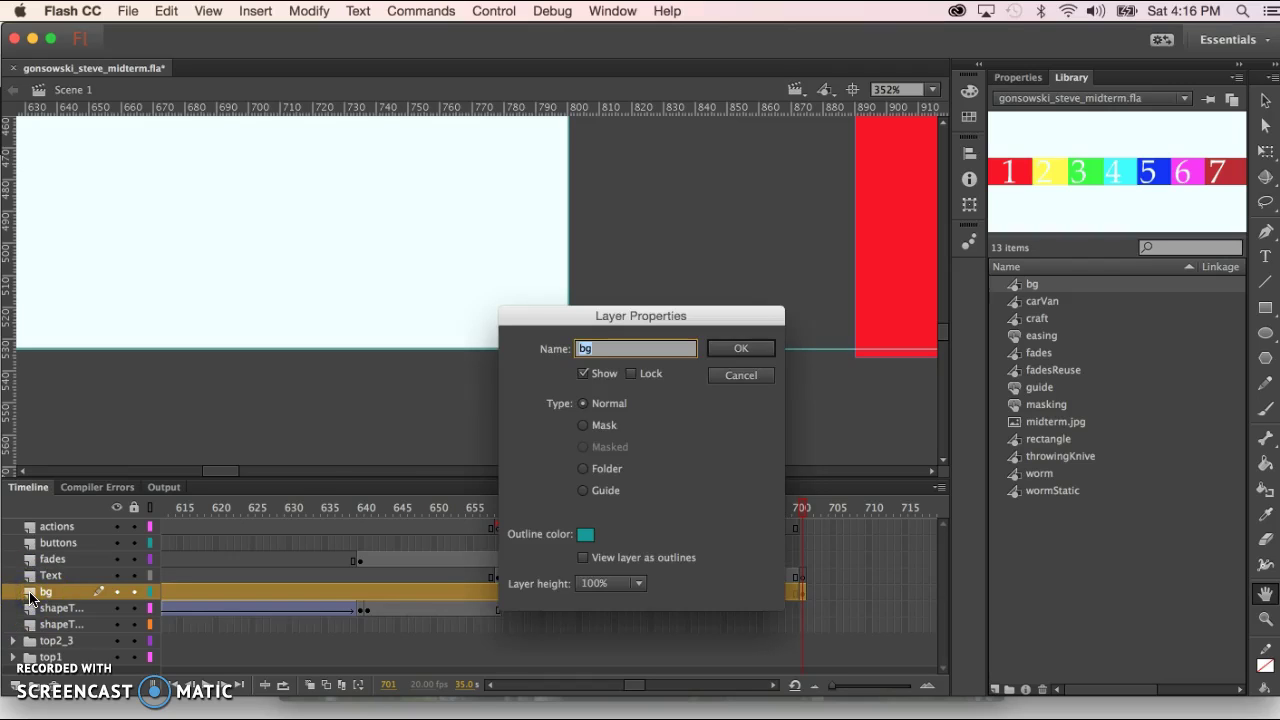
pyautogui.click(585, 426)
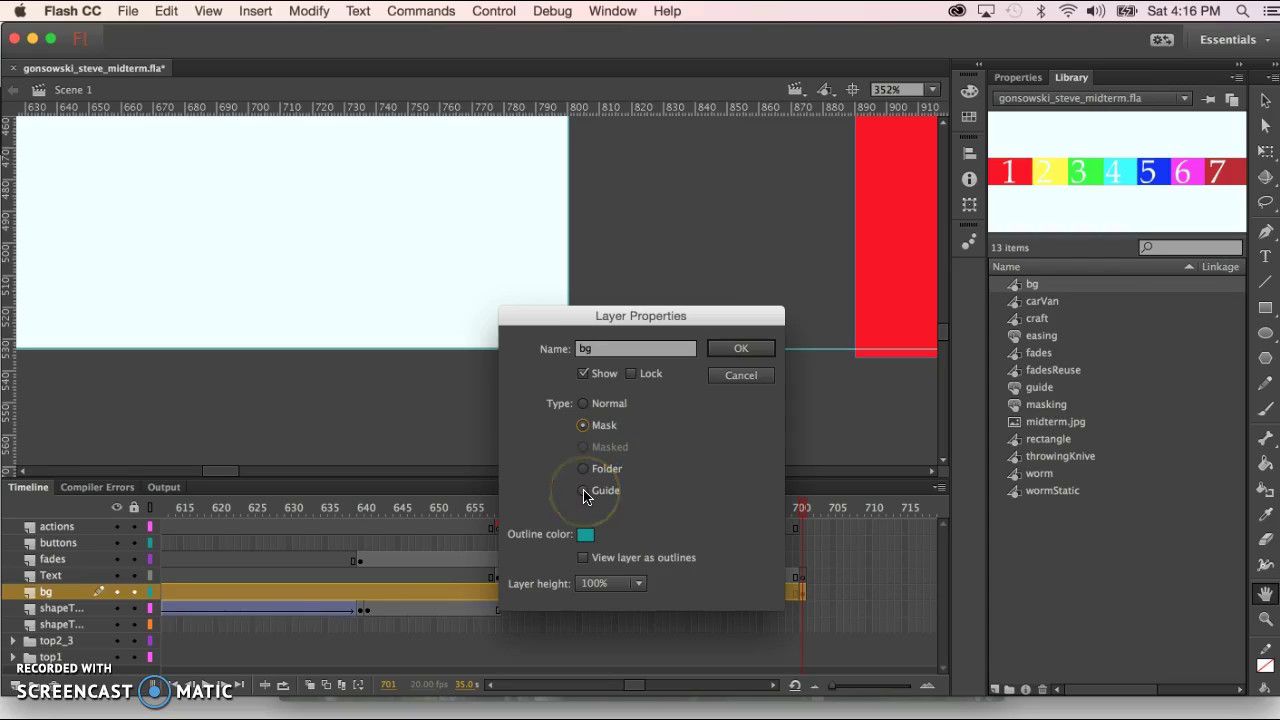
pyautogui.click(584, 403)
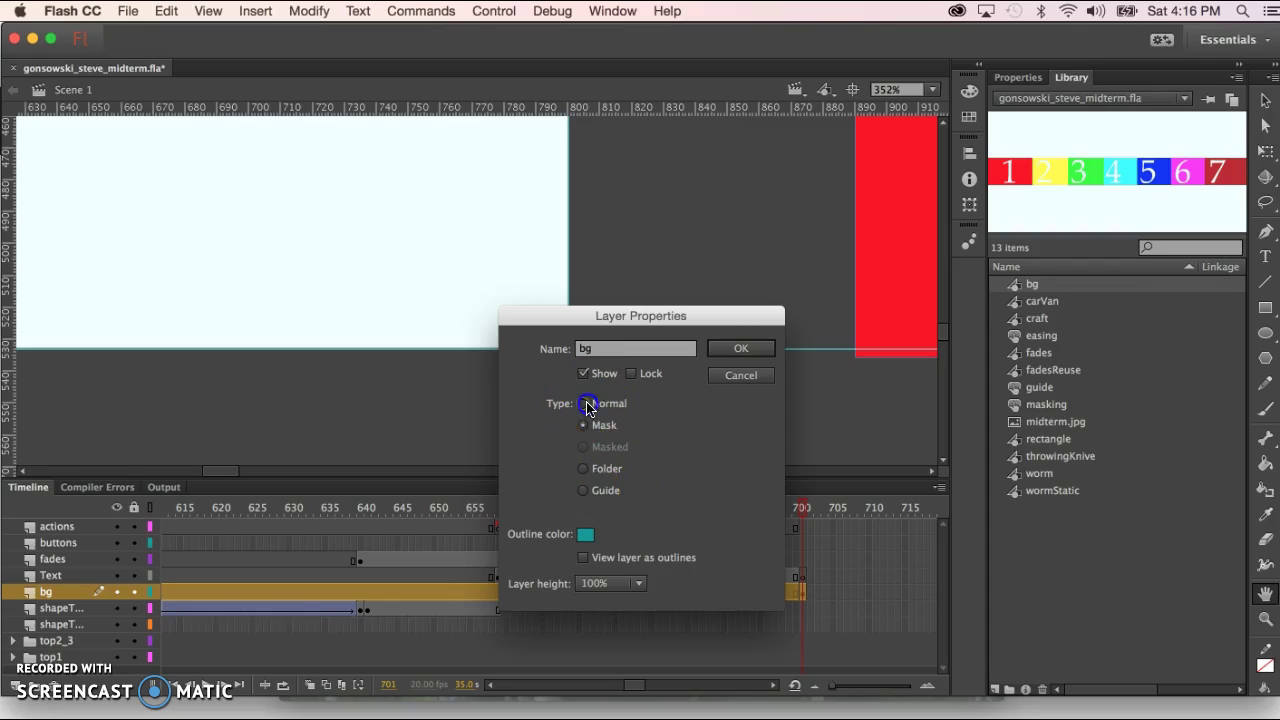
pyautogui.click(745, 350)
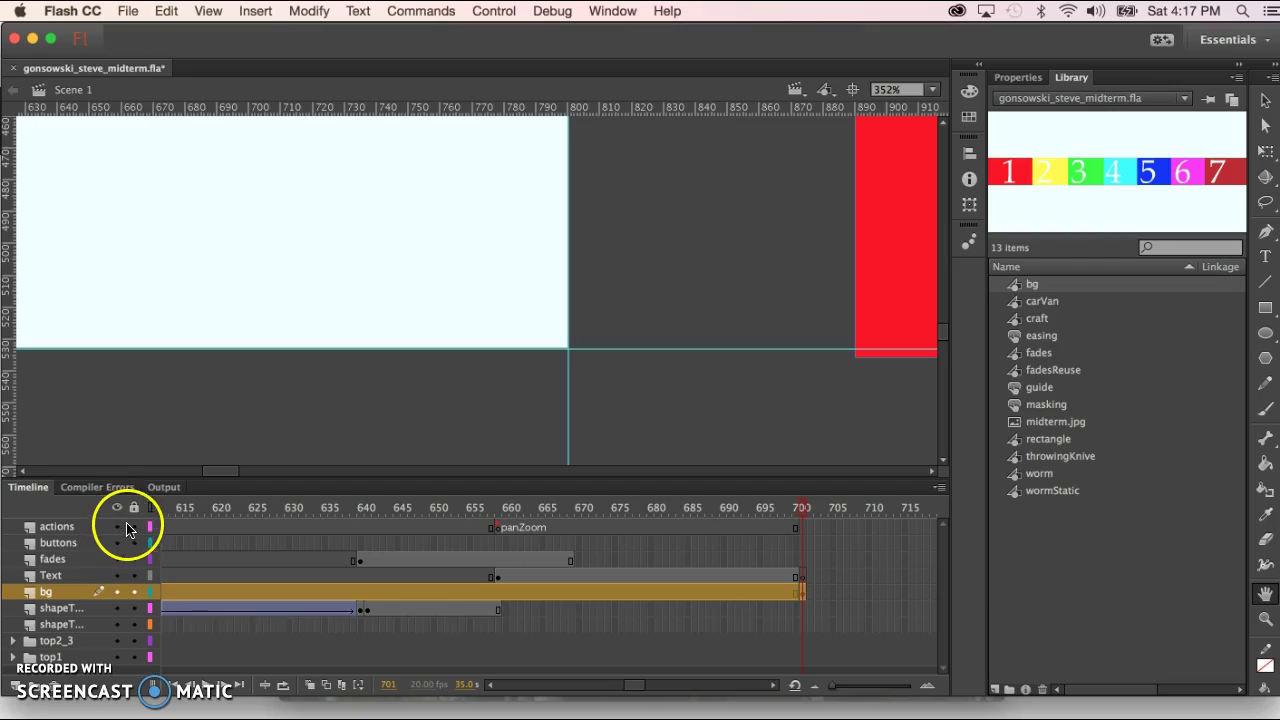
# In the publish settings, switch Include hidden layers off and back on, then accept the settings.
pyautogui.click(127, 11)
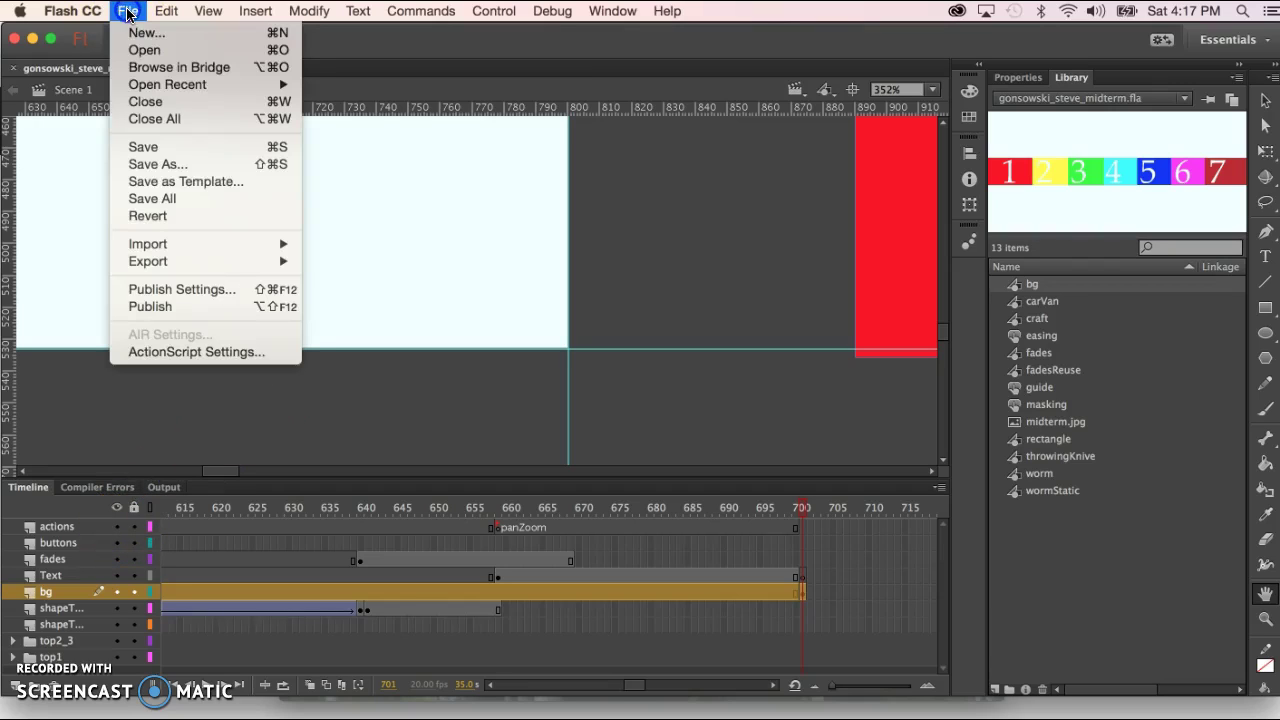
pyautogui.click(164, 288)
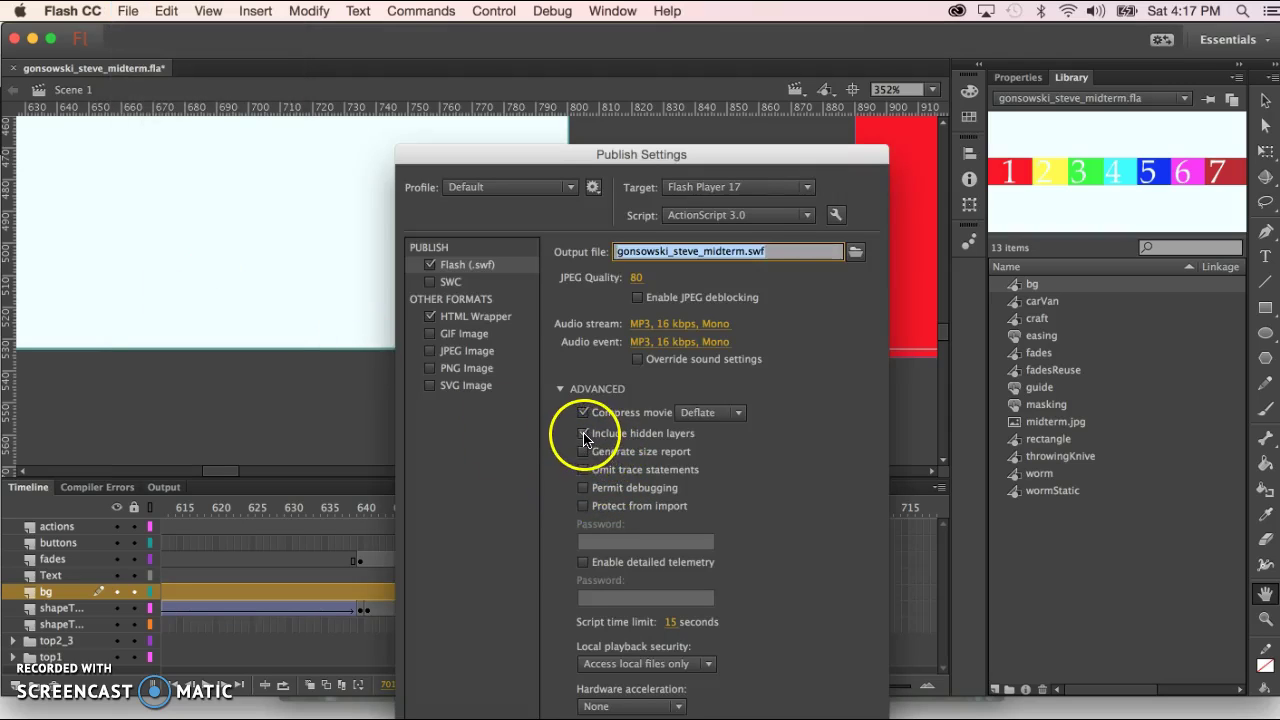
pyautogui.click(583, 436)
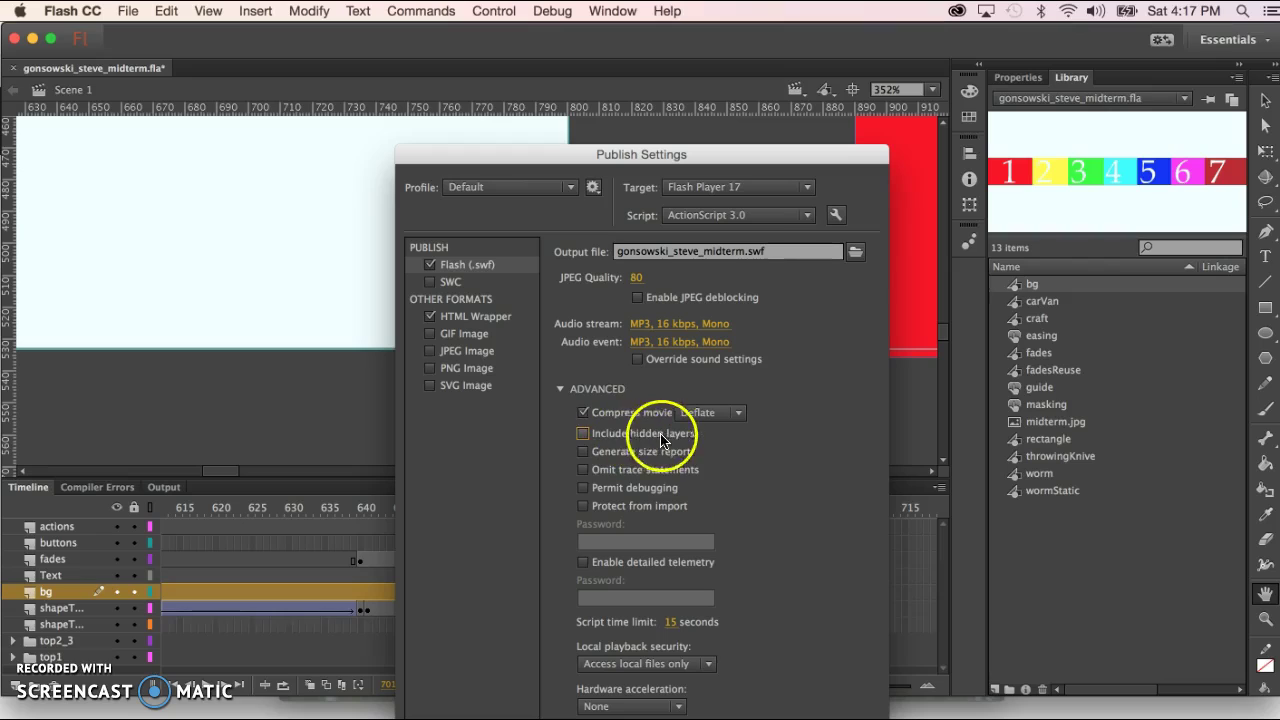
pyautogui.click(583, 436)
pyautogui.press('Return')
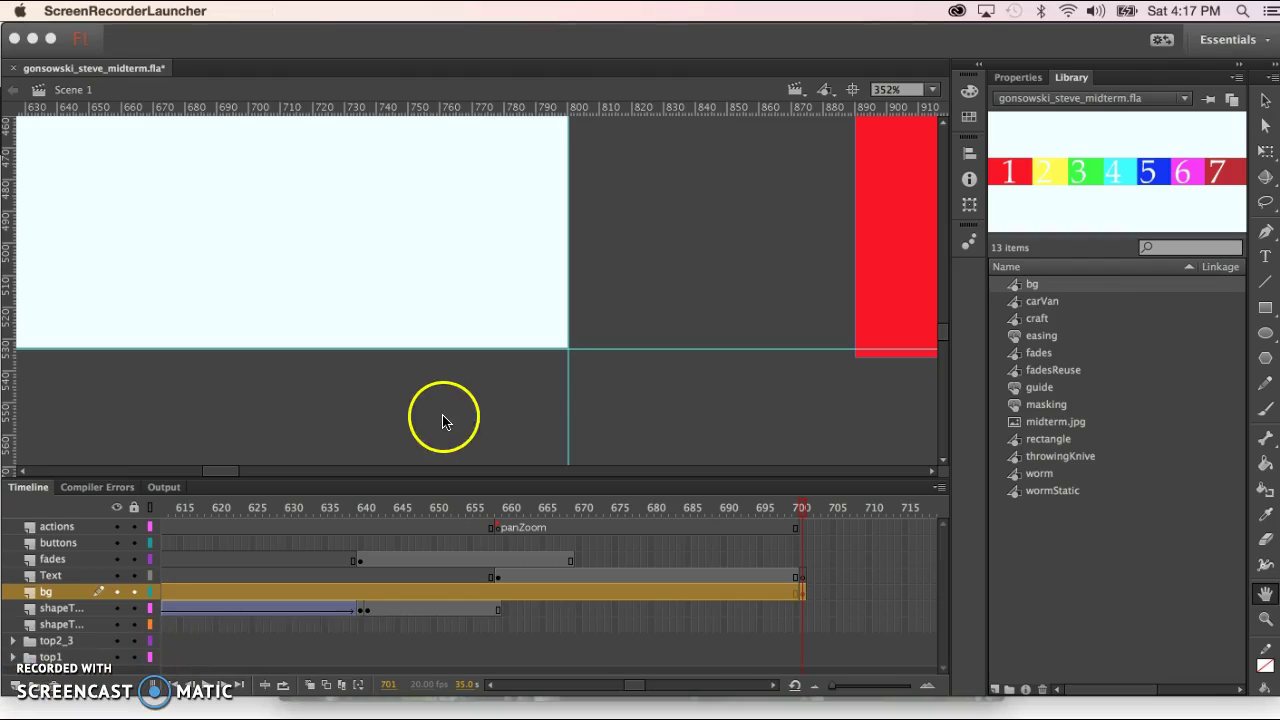
# Move the numbered background strip so its top-left corner snaps to the stage's top-left guides, with panel 1 on the stage.
pyautogui.click(432, 421)
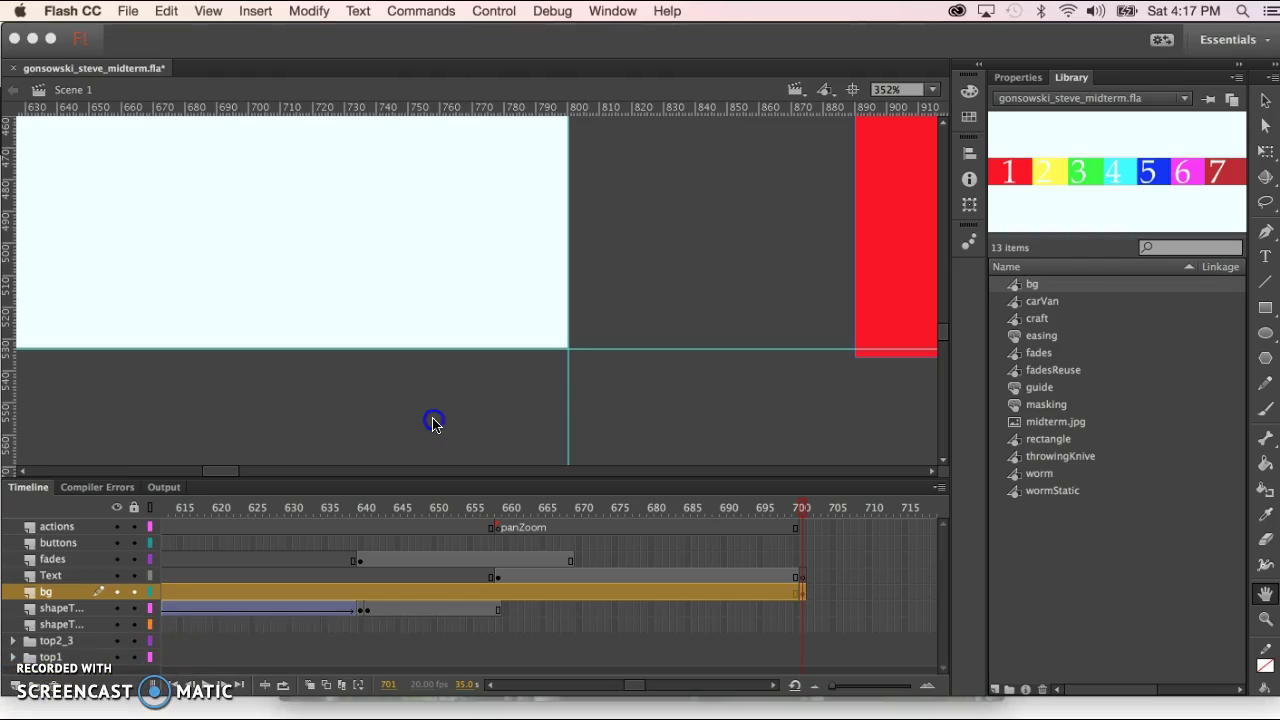
pyautogui.press('super+minus')
pyautogui.press('super+minus')
pyautogui.press('super+minus')
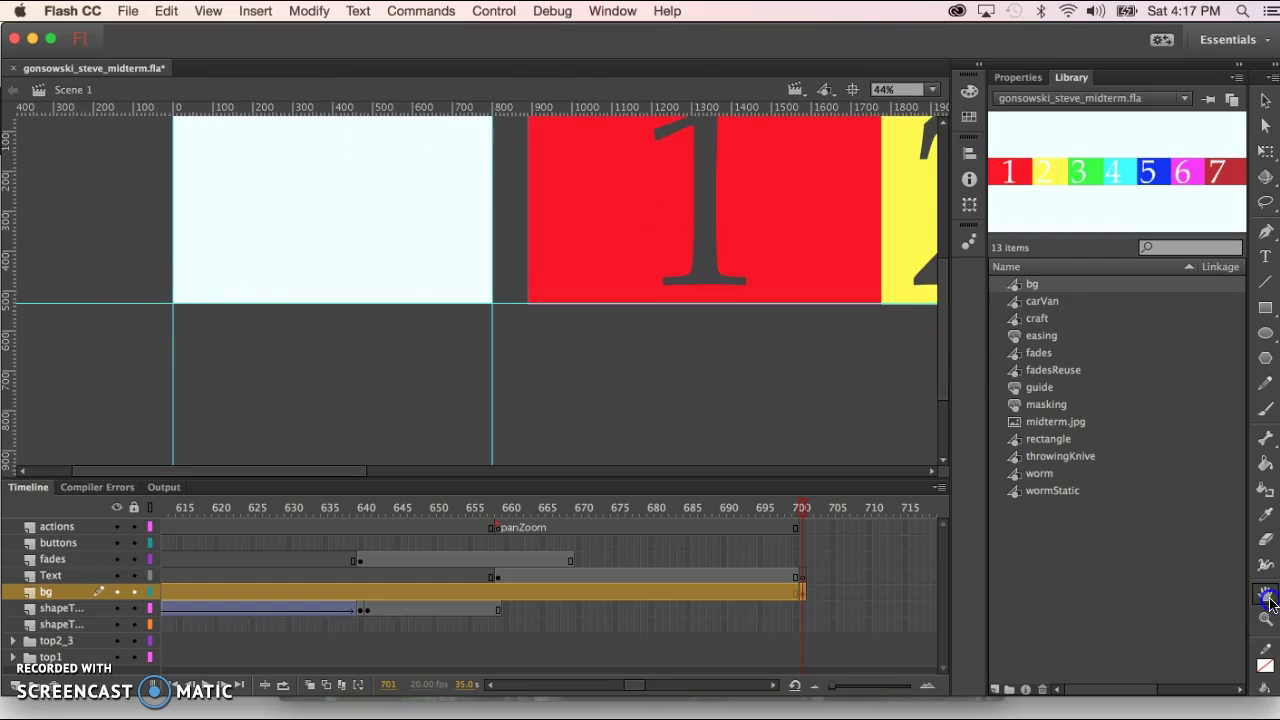
pyautogui.moveTo(337, 343); pyautogui.dragTo(447, 442)
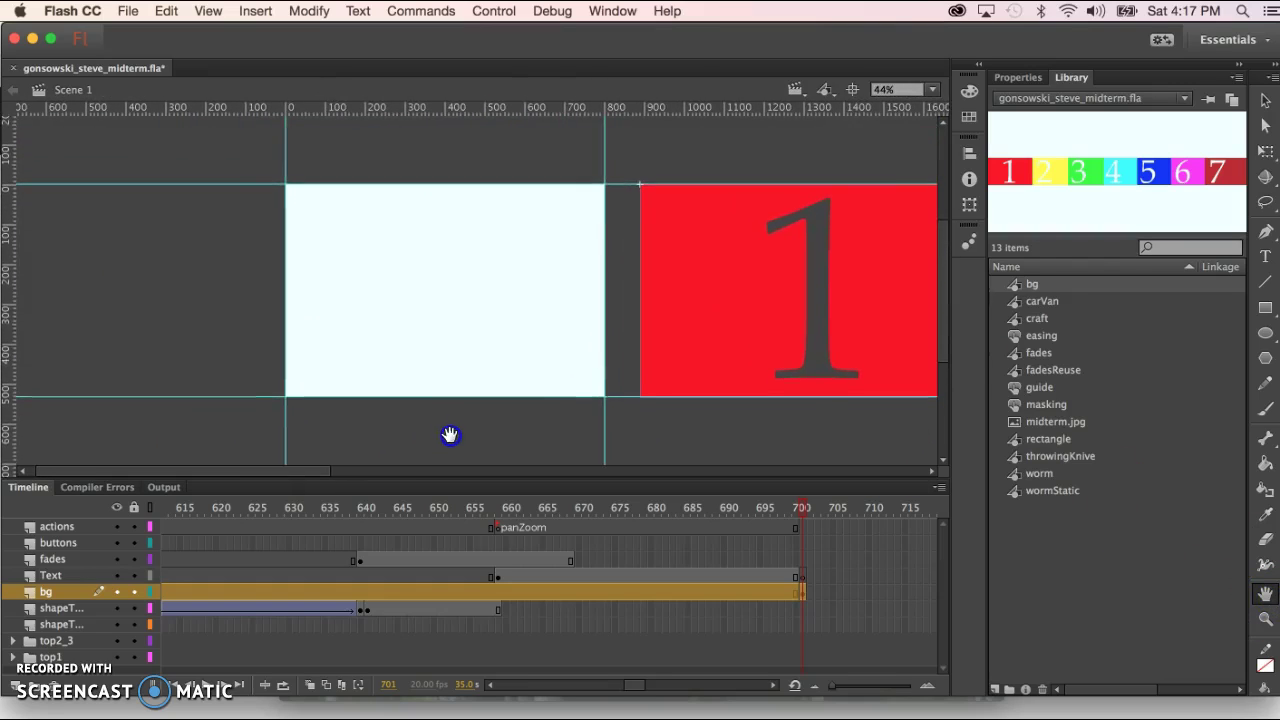
pyautogui.click(1264, 100)
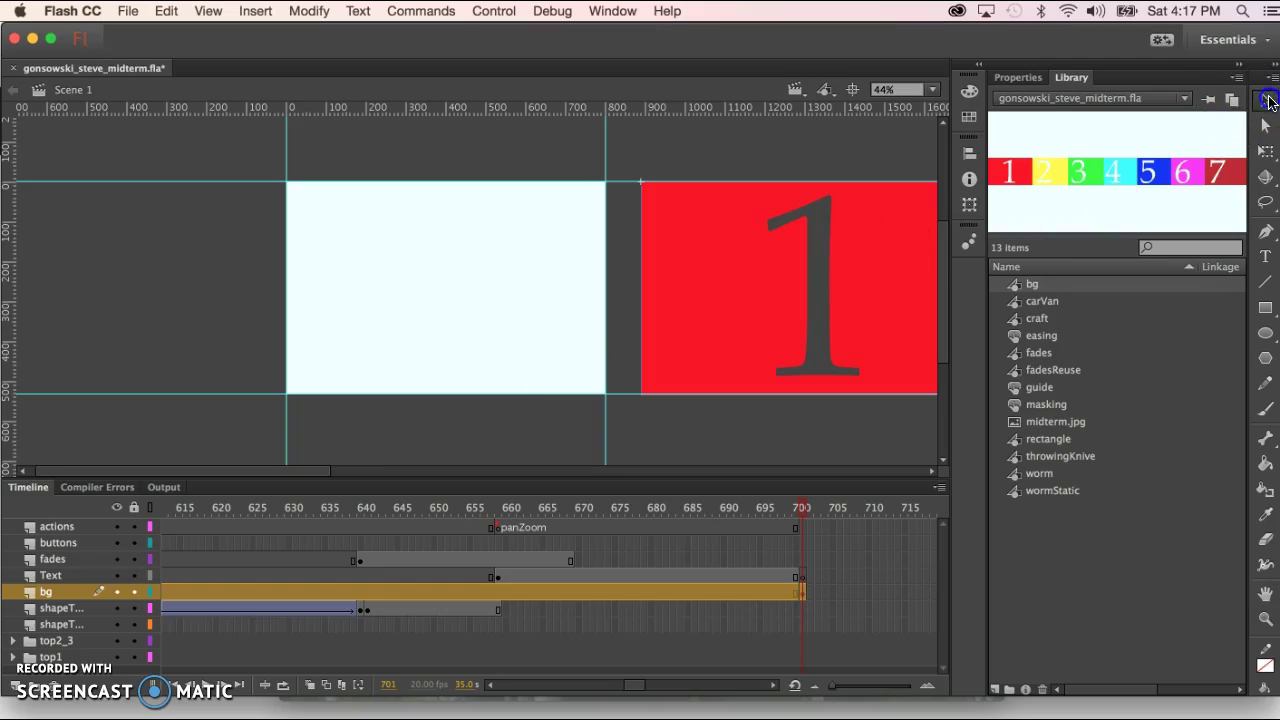
pyautogui.moveTo(738, 294); pyautogui.dragTo(381, 296)
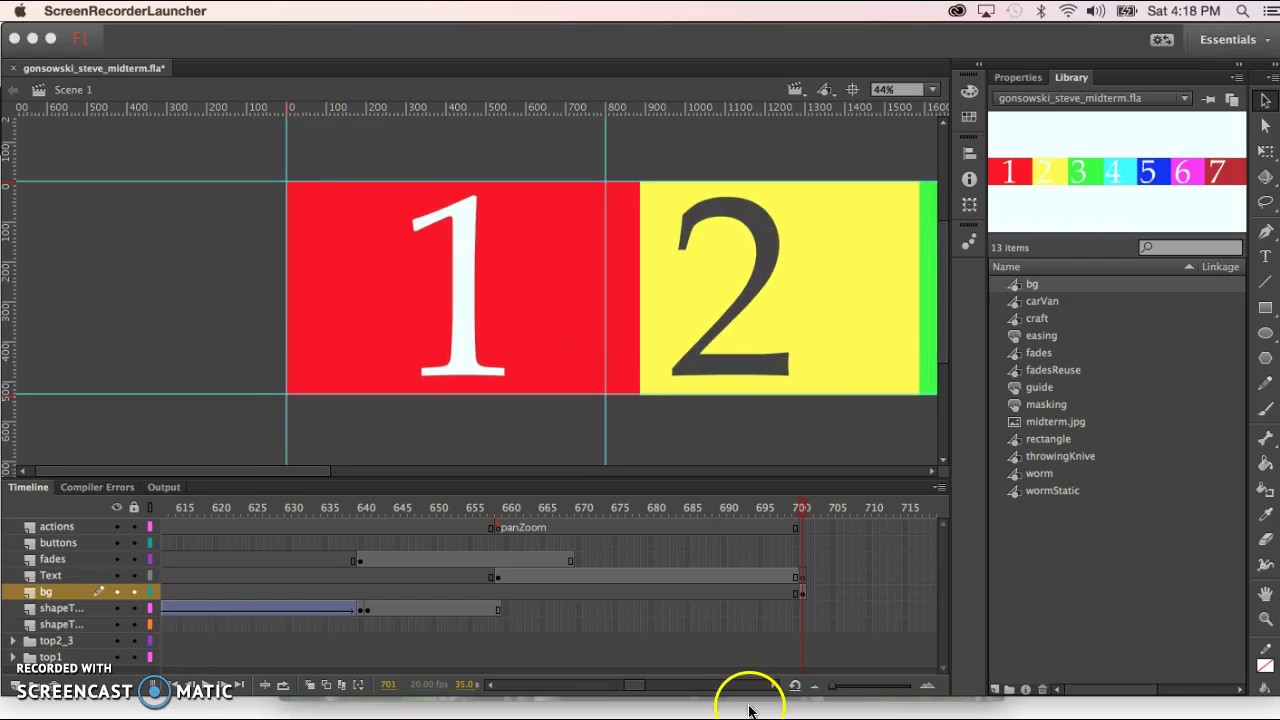
# Insert a keyframe at frame 755 of the bg layer.
pyautogui.click(804, 594)
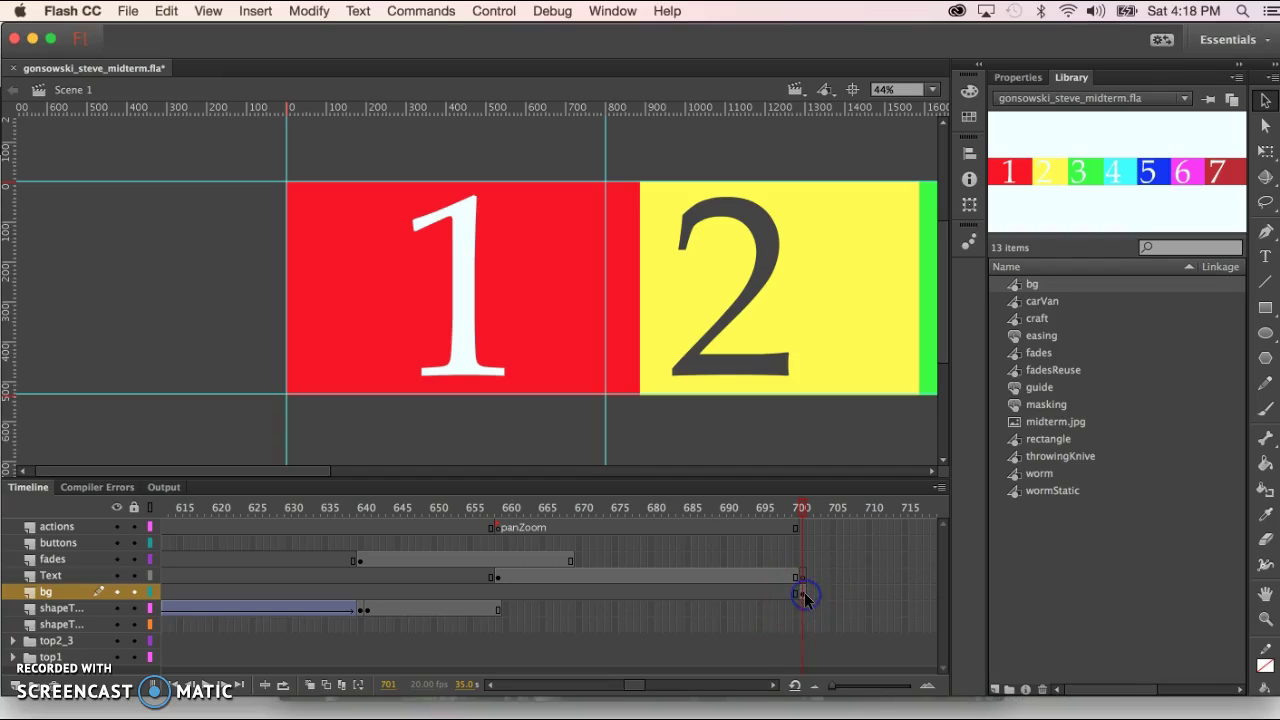
pyautogui.click(808, 511)
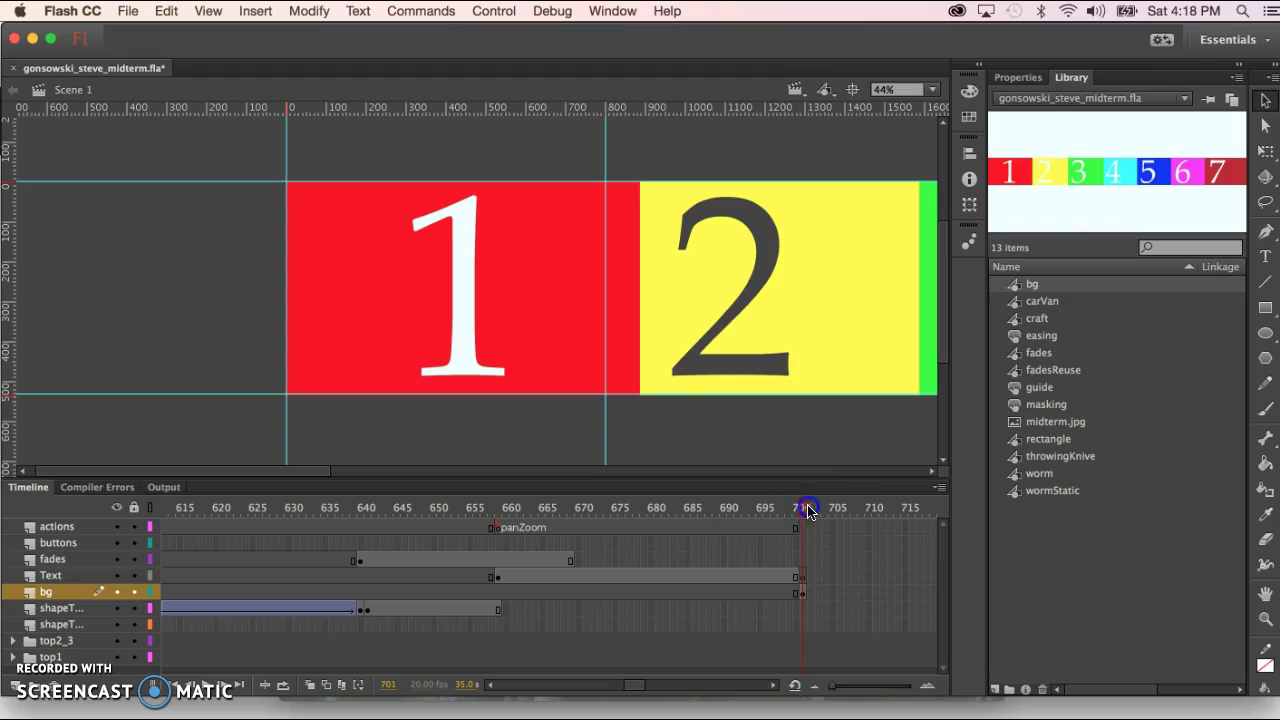
pyautogui.click(641, 684)
pyautogui.moveTo(641, 684); pyautogui.dragTo(656, 687)
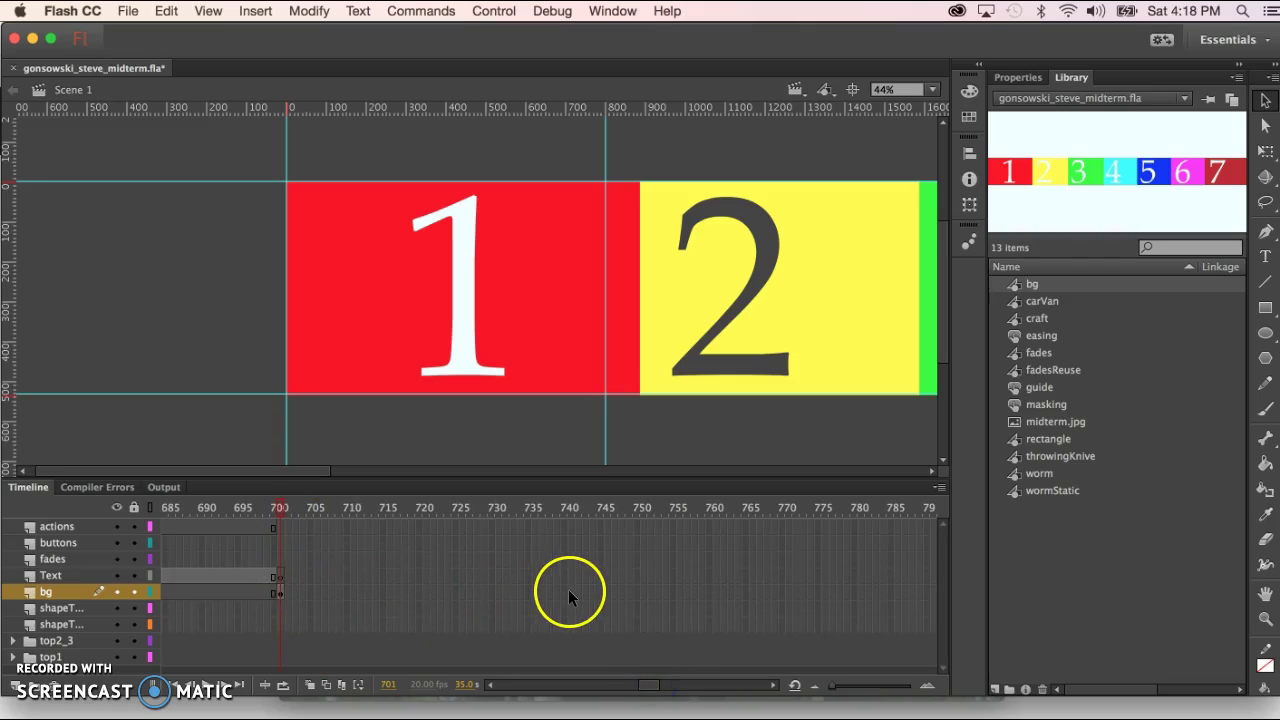
pyautogui.click(671, 593)
pyautogui.press('F5')
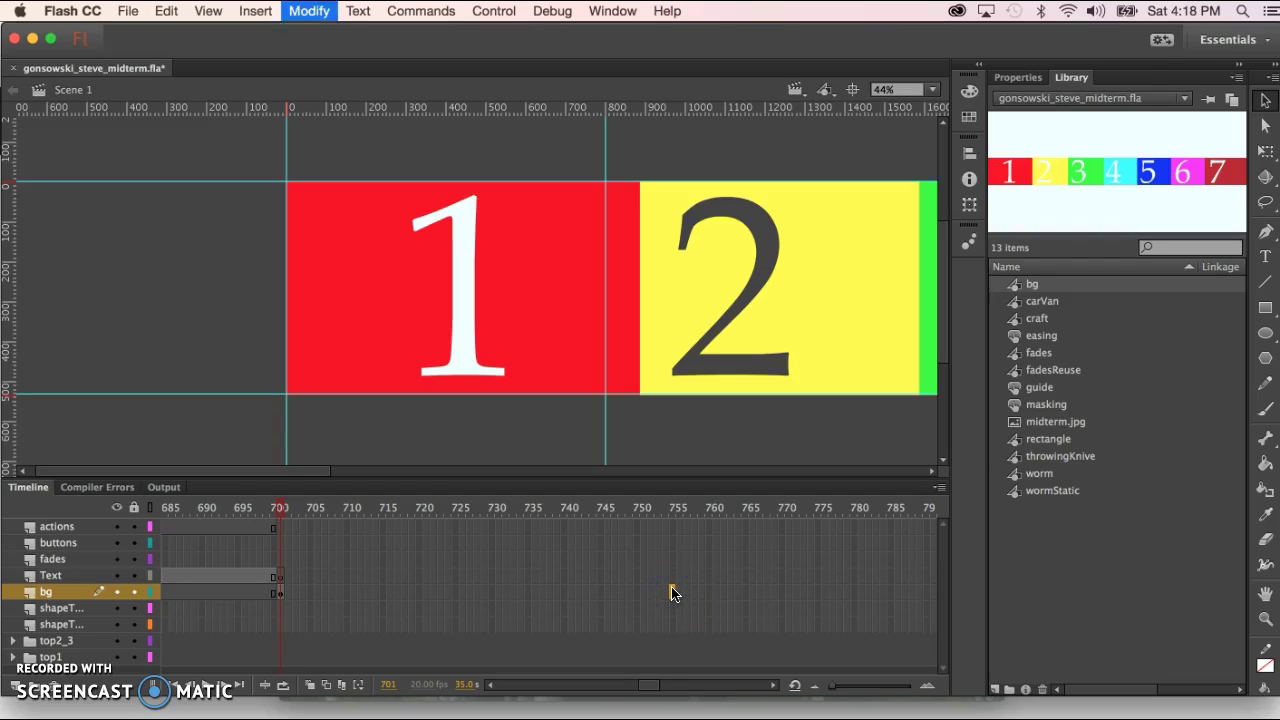
# At frame 755, move the background strip horizontally until panel 7's right edge meets the stage's right guide.
pyautogui.click(726, 394)
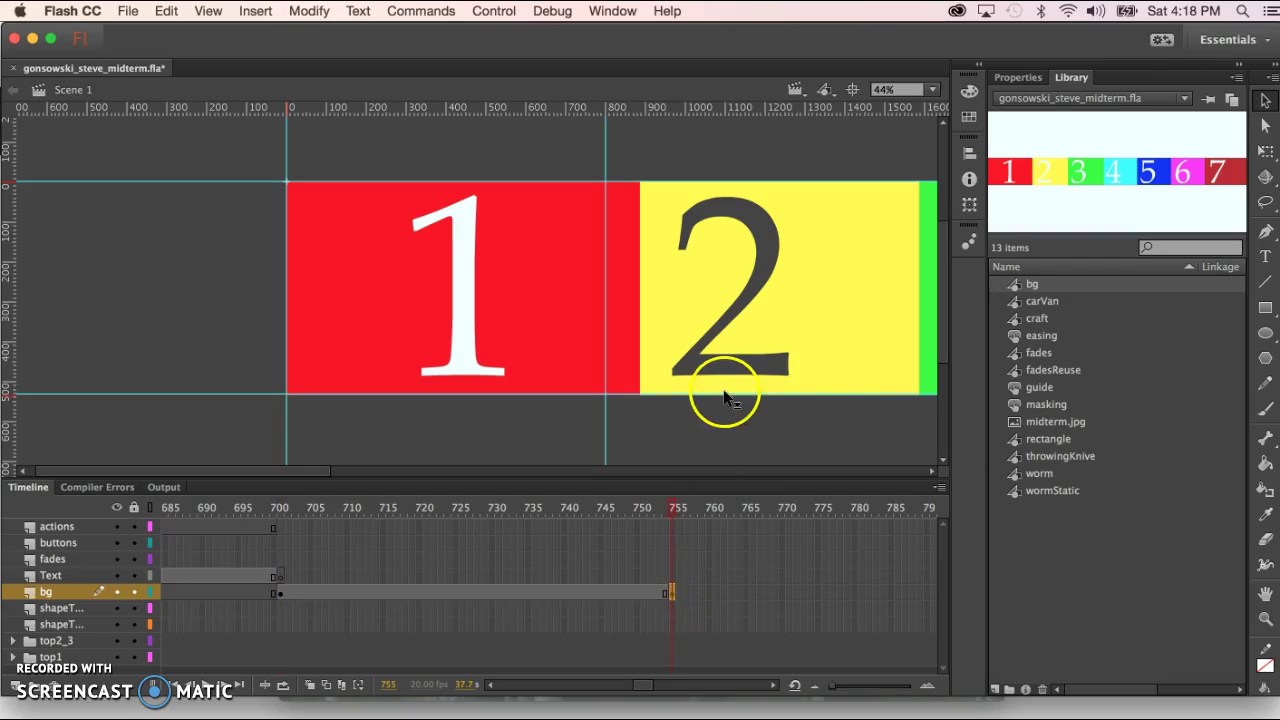
pyautogui.click(879, 365)
pyautogui.moveTo(879, 366); pyautogui.dragTo(745, 373)
pyautogui.moveTo(703, 375); pyautogui.dragTo(14, 372)
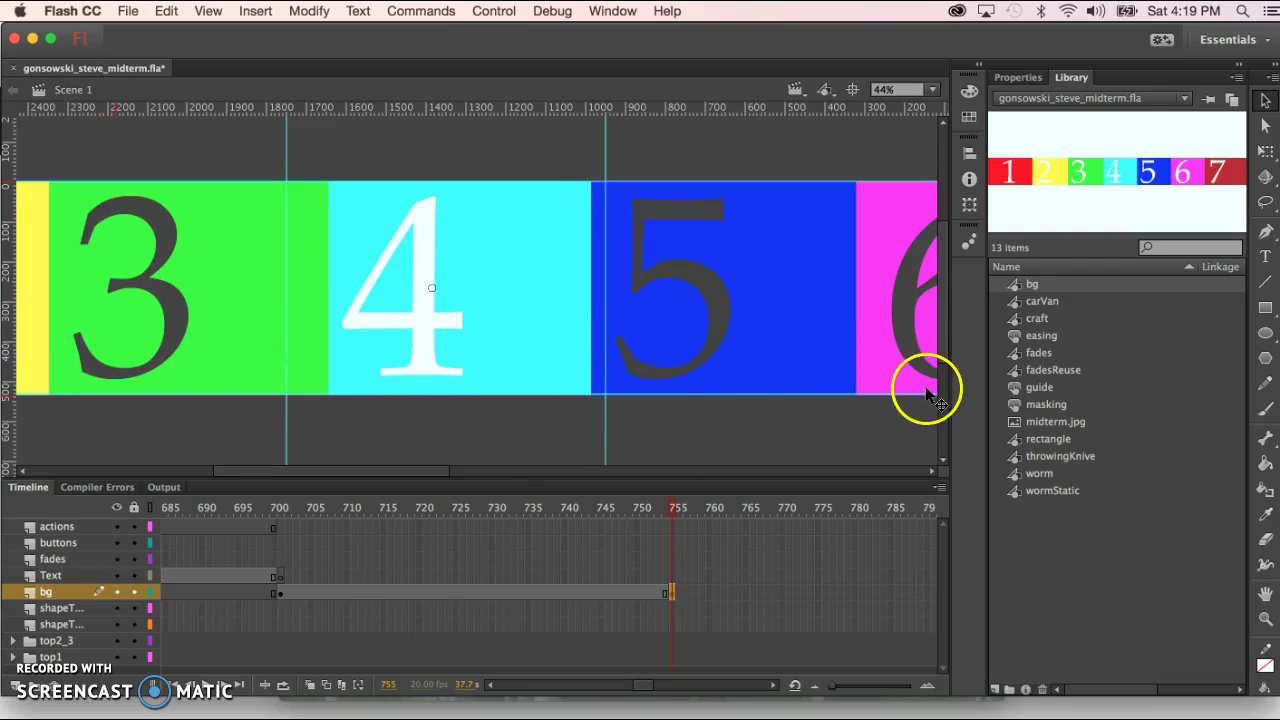
pyautogui.moveTo(852, 376); pyautogui.dragTo(63, 357)
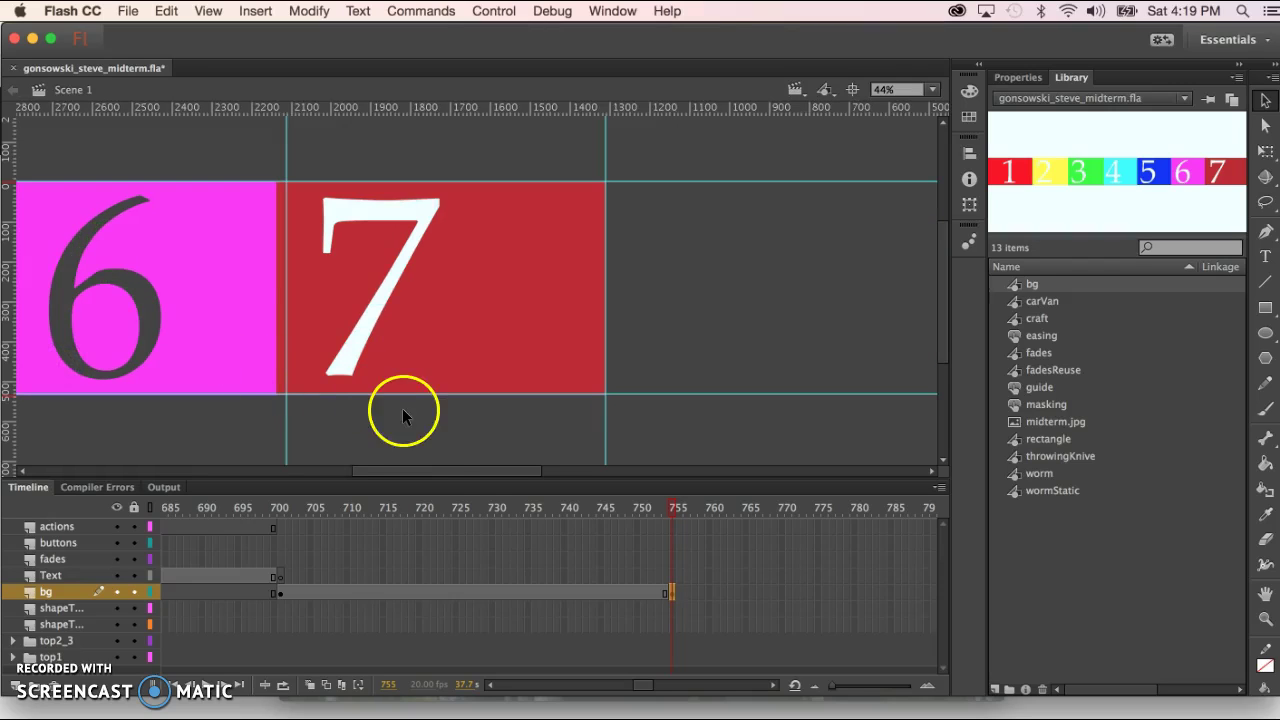
# Create a classic tween between the bg layer's keyframes at frames 701 and 755 and scrub through it.
pyautogui.click(439, 591)
pyautogui.rightClick(439, 591)
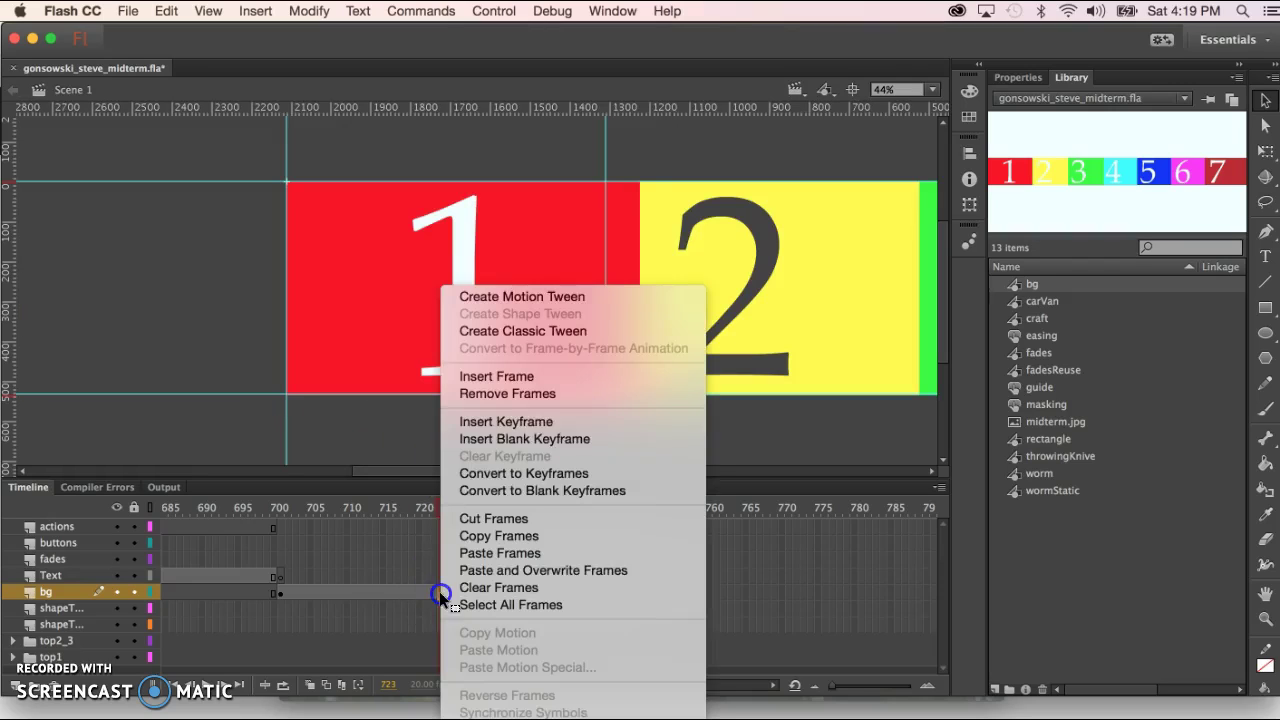
pyautogui.click(498, 330)
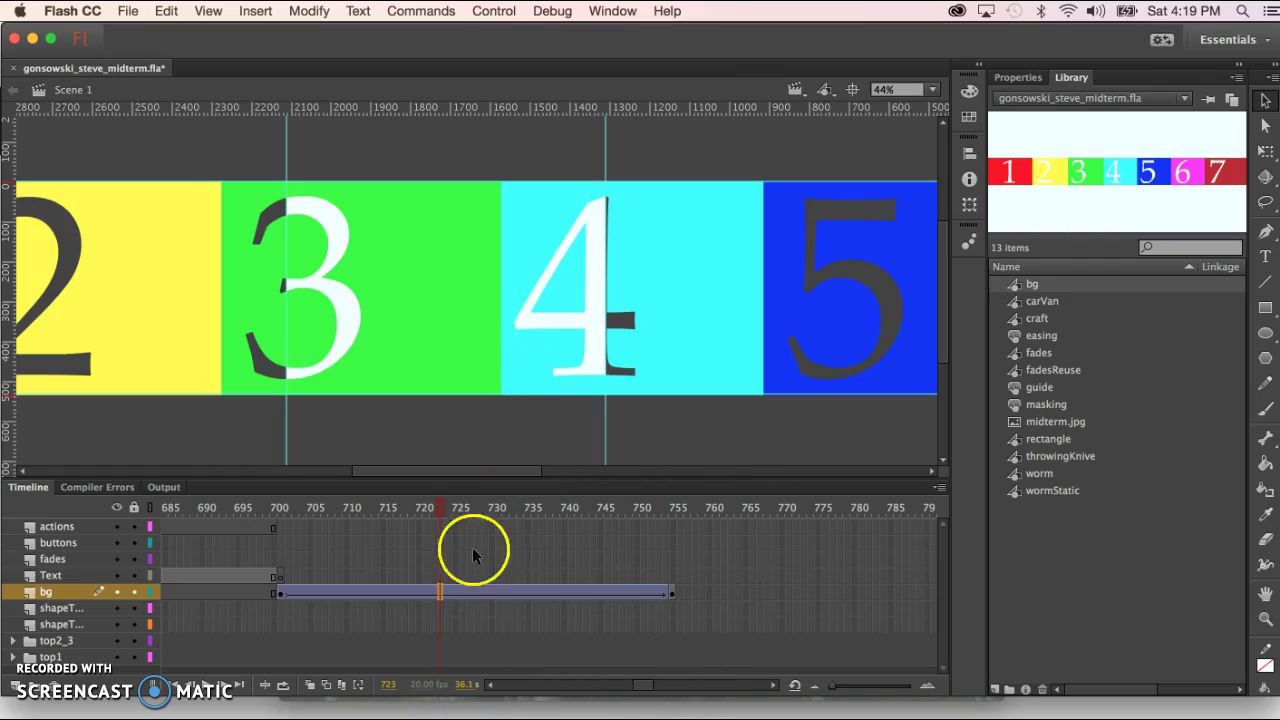
pyautogui.moveTo(437, 509); pyautogui.dragTo(352, 572)
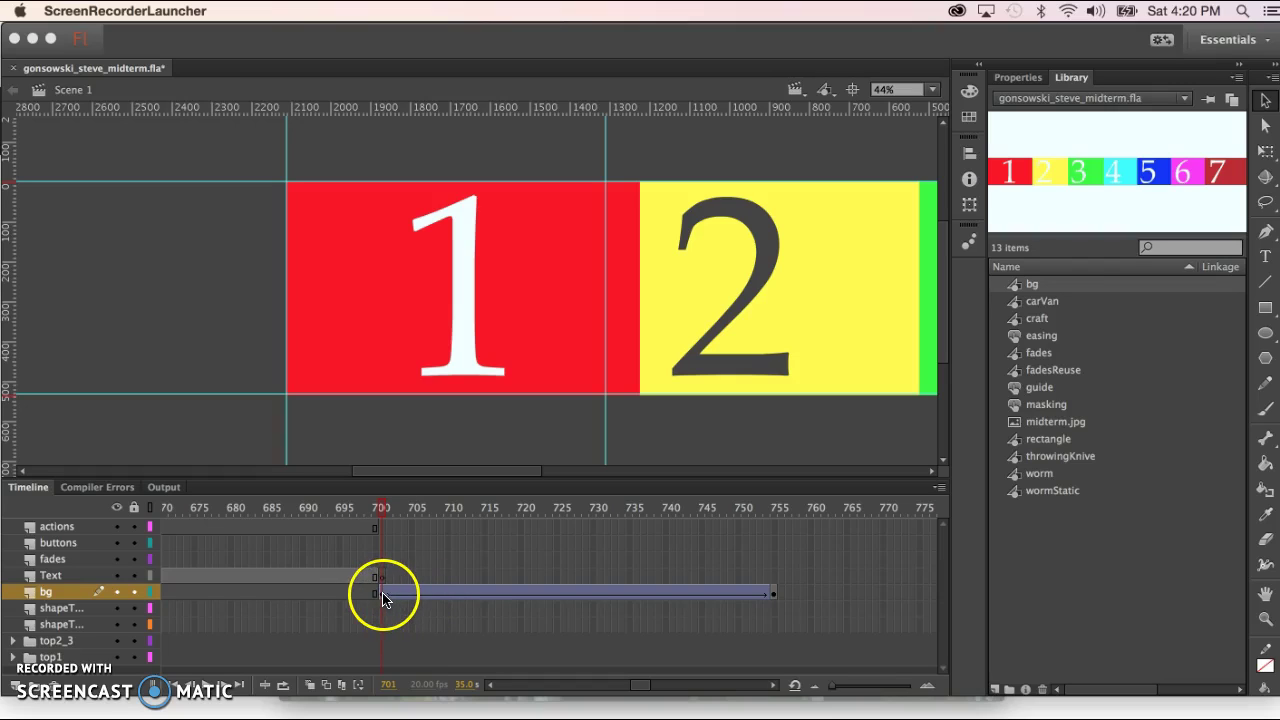
# Select the bg layer's tween span from frame 701 to 755 and shift it along the layer to start at frame 720.
pyautogui.click(425, 596)
pyautogui.moveTo(425, 596); pyautogui.dragTo(463, 597)
pyautogui.click(395, 626)
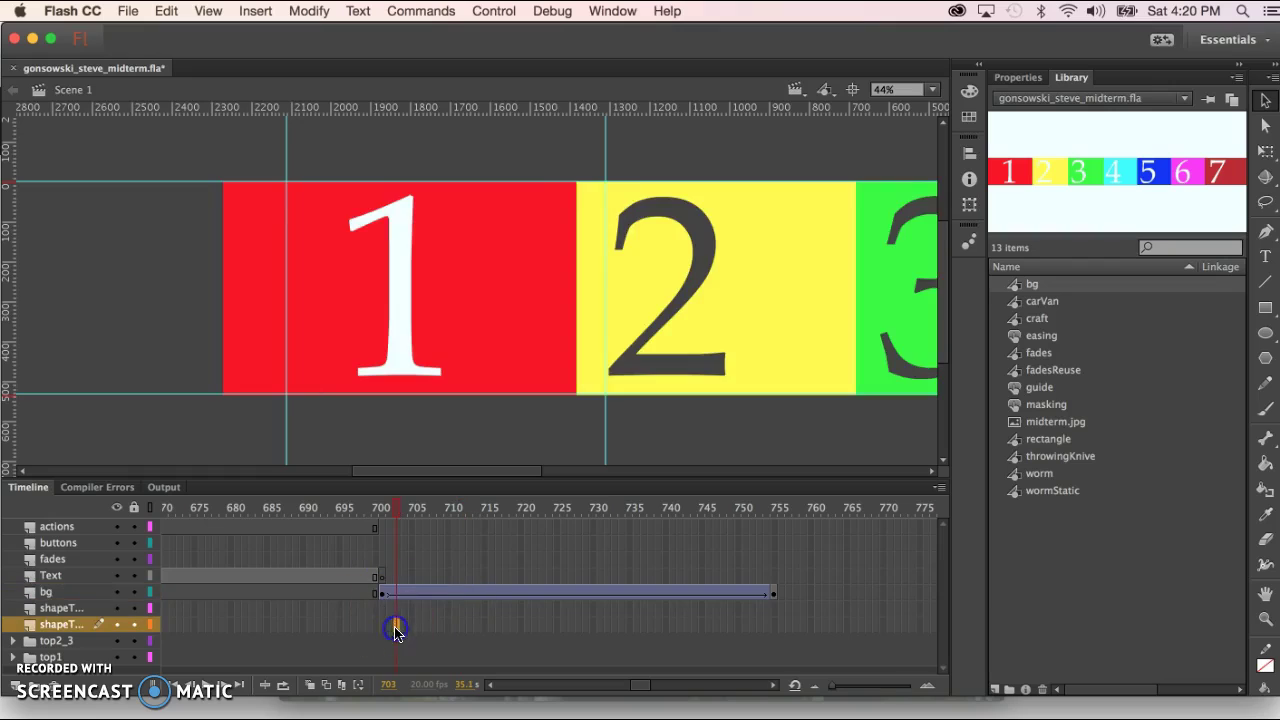
pyautogui.click(382, 593)
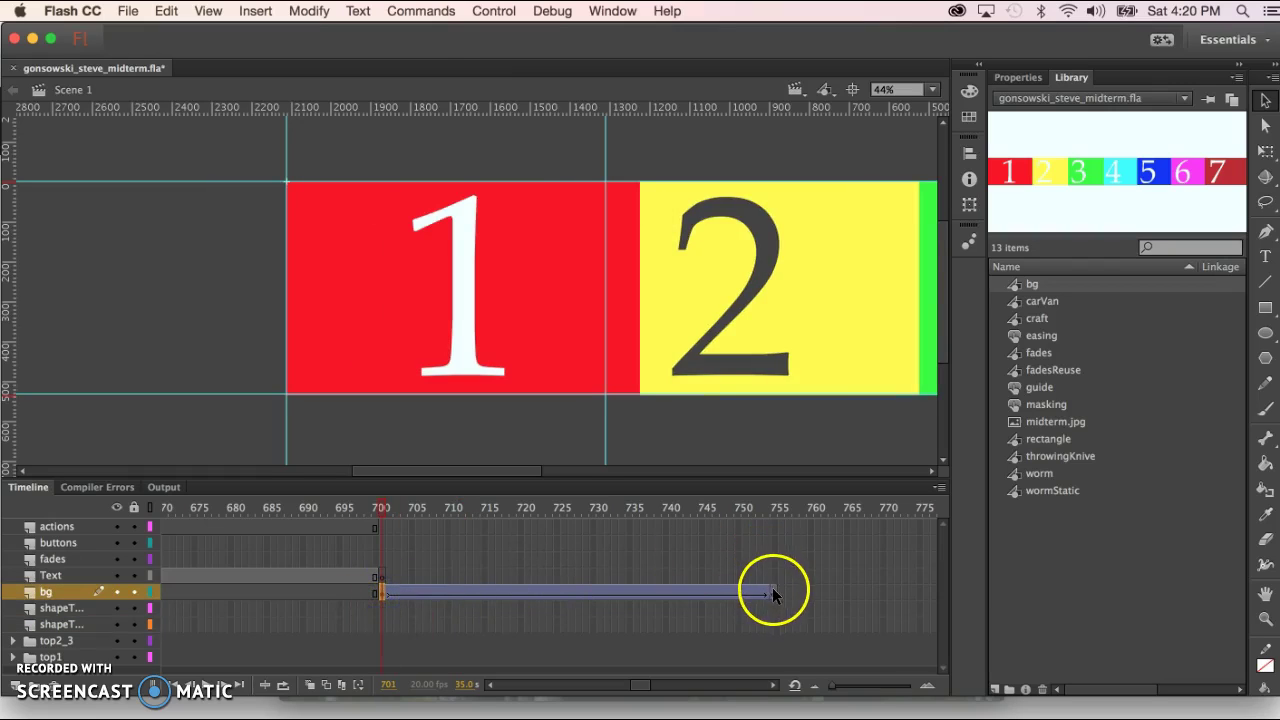
pyautogui.moveTo(772, 593); pyautogui.dragTo(772, 592)
pyautogui.click(457, 594)
pyautogui.moveTo(456, 593); pyautogui.dragTo(585, 595)
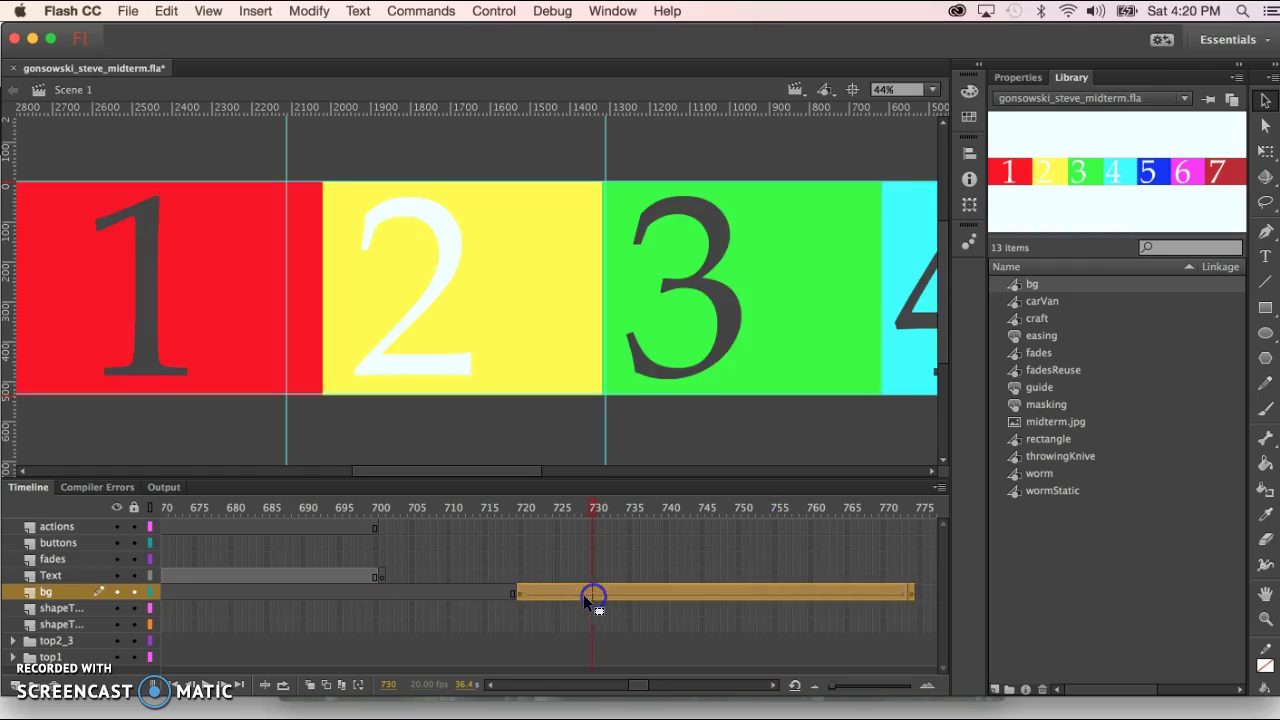
pyautogui.click(504, 605)
# Copy the bg layer's keyframe at frame 720 back to frame 701 and remove the tween between the two keyframes.
pyautogui.click(519, 593)
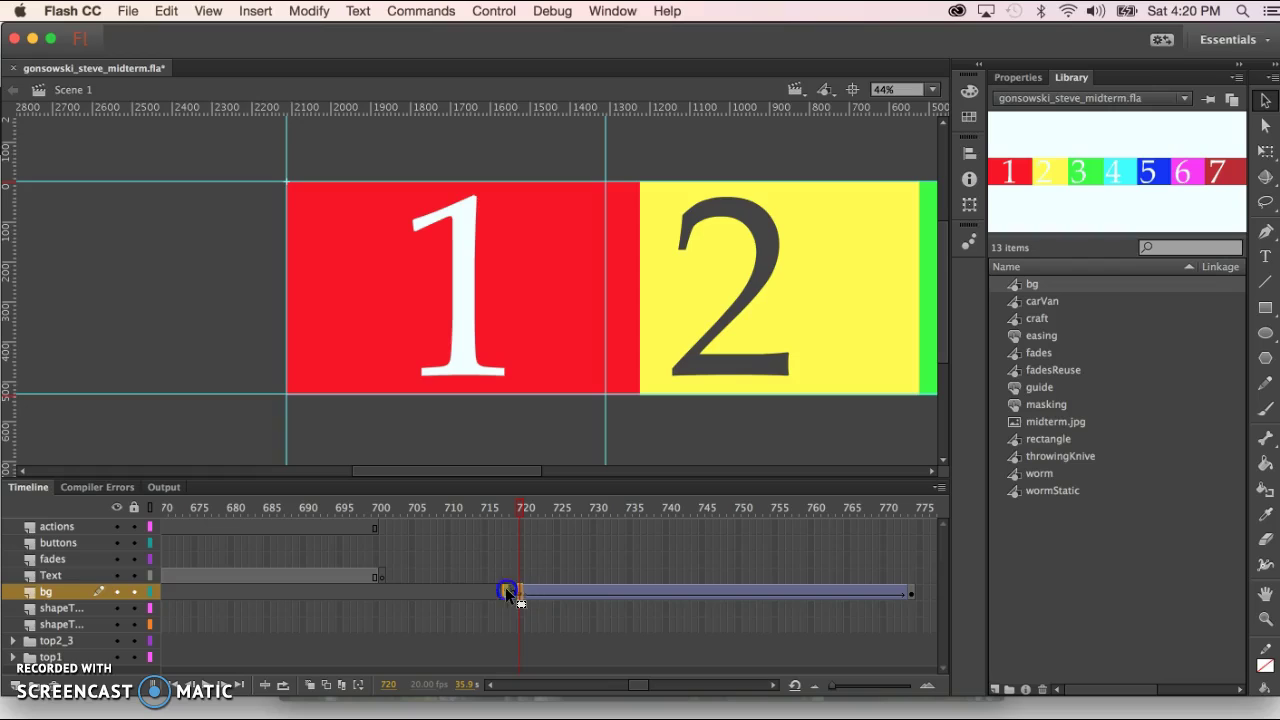
pyautogui.click(385, 591)
pyautogui.rightClick(425, 592)
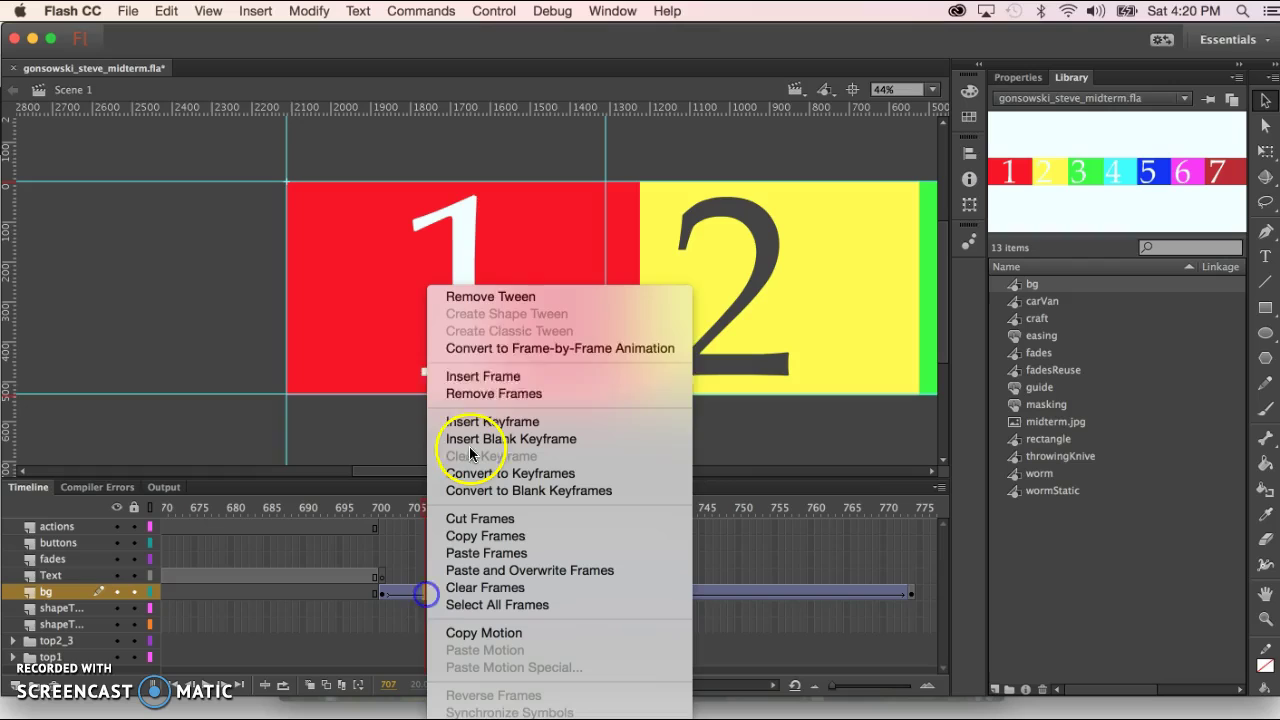
pyautogui.click(514, 297)
pyautogui.moveTo(420, 511); pyautogui.dragTo(620, 528)
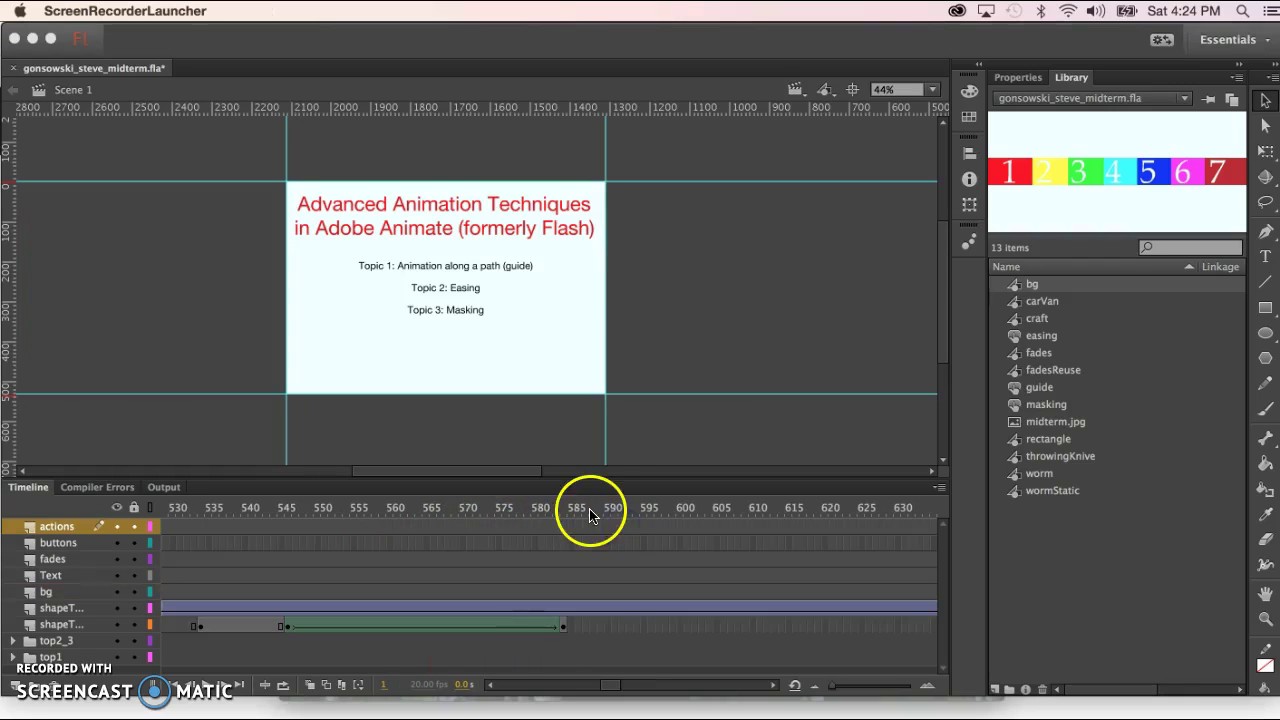
# Play the timeline from around frame 660 in the panZoom section to review the hold and pan, pausing at frame 738.
pyautogui.click(610, 689)
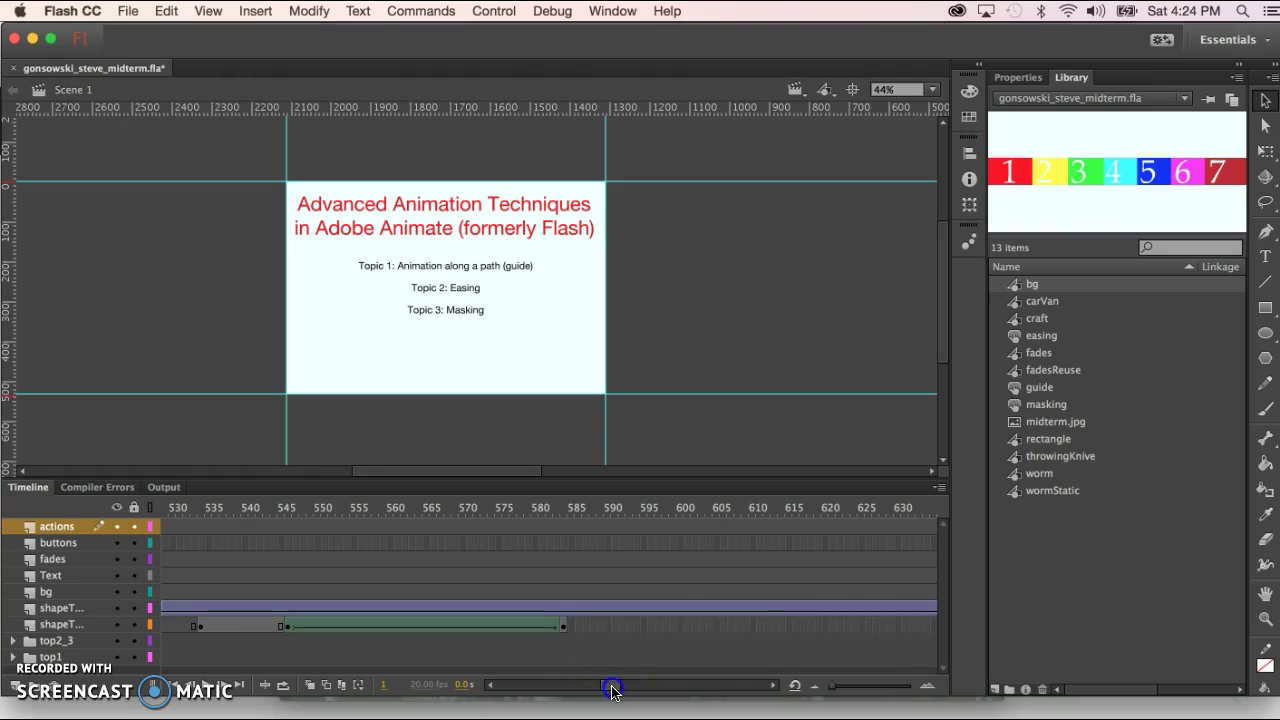
pyautogui.moveTo(607, 690)
pyautogui.mouseDown()
pyautogui.moveTo(553, 690)
pyautogui.moveTo(632, 688)
pyautogui.mouseUp()
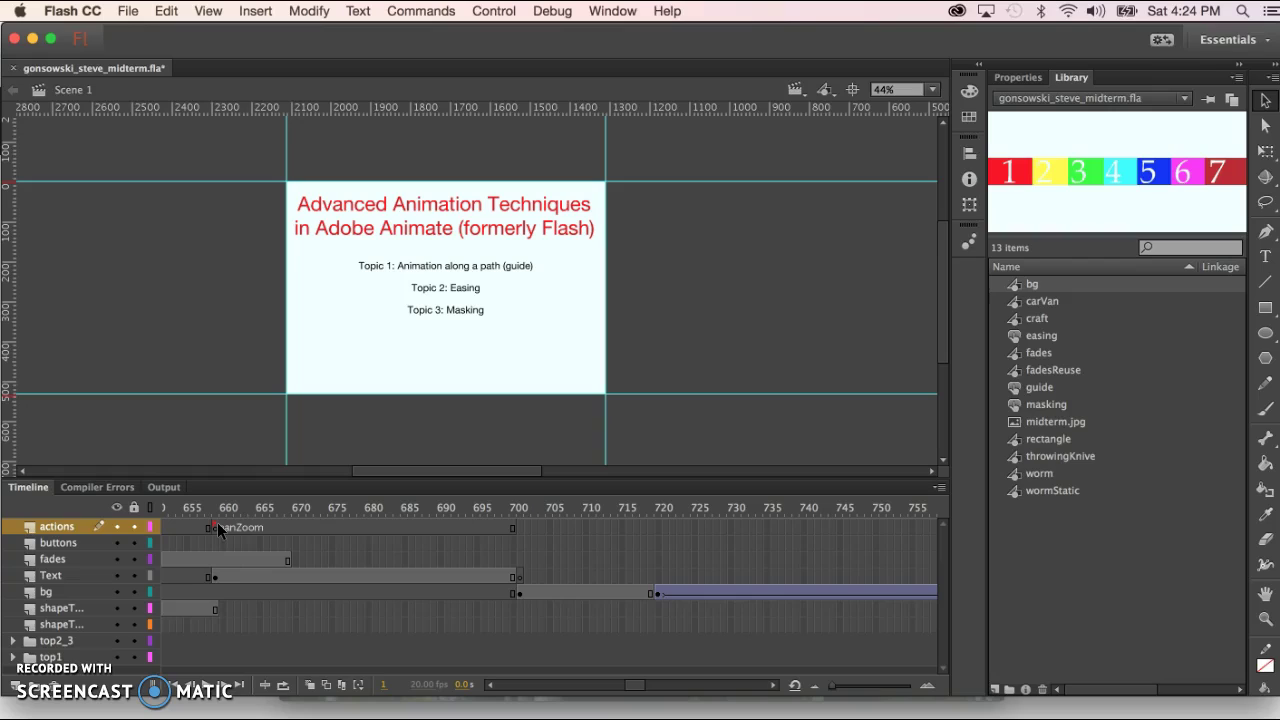
pyautogui.click(399, 575)
pyautogui.click(229, 509)
pyautogui.click(208, 686)
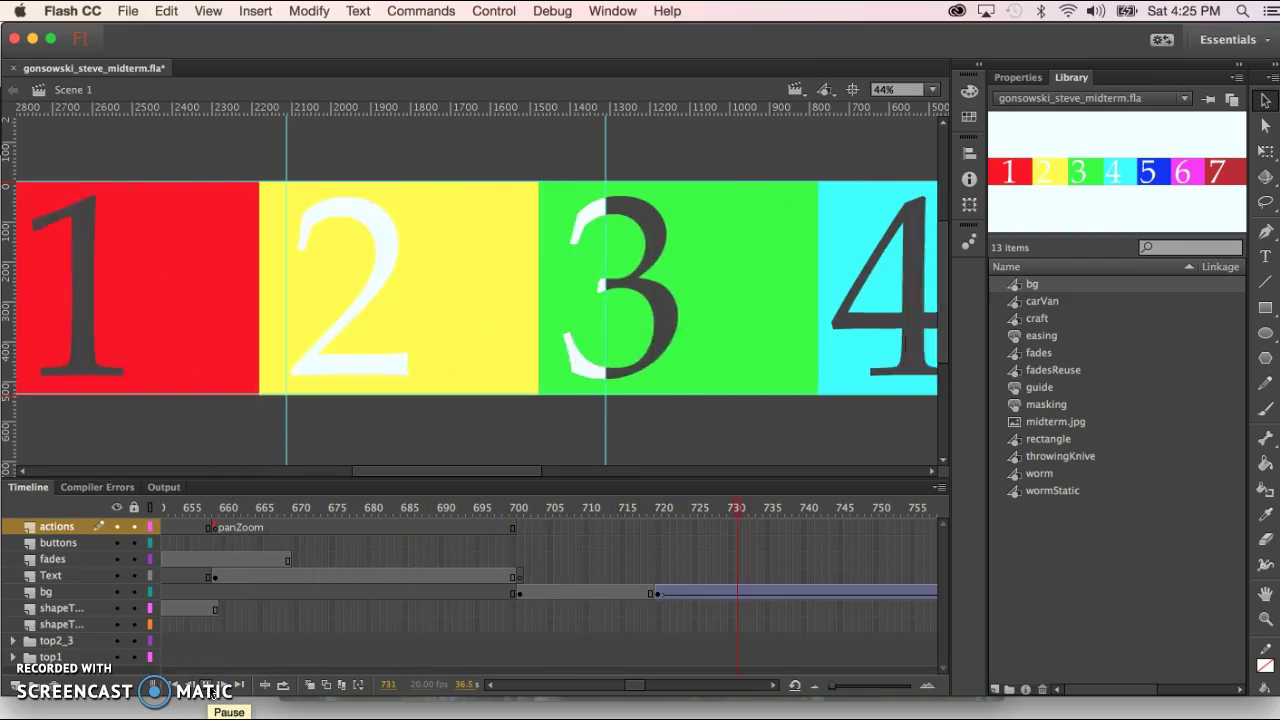
pyautogui.click(213, 688)
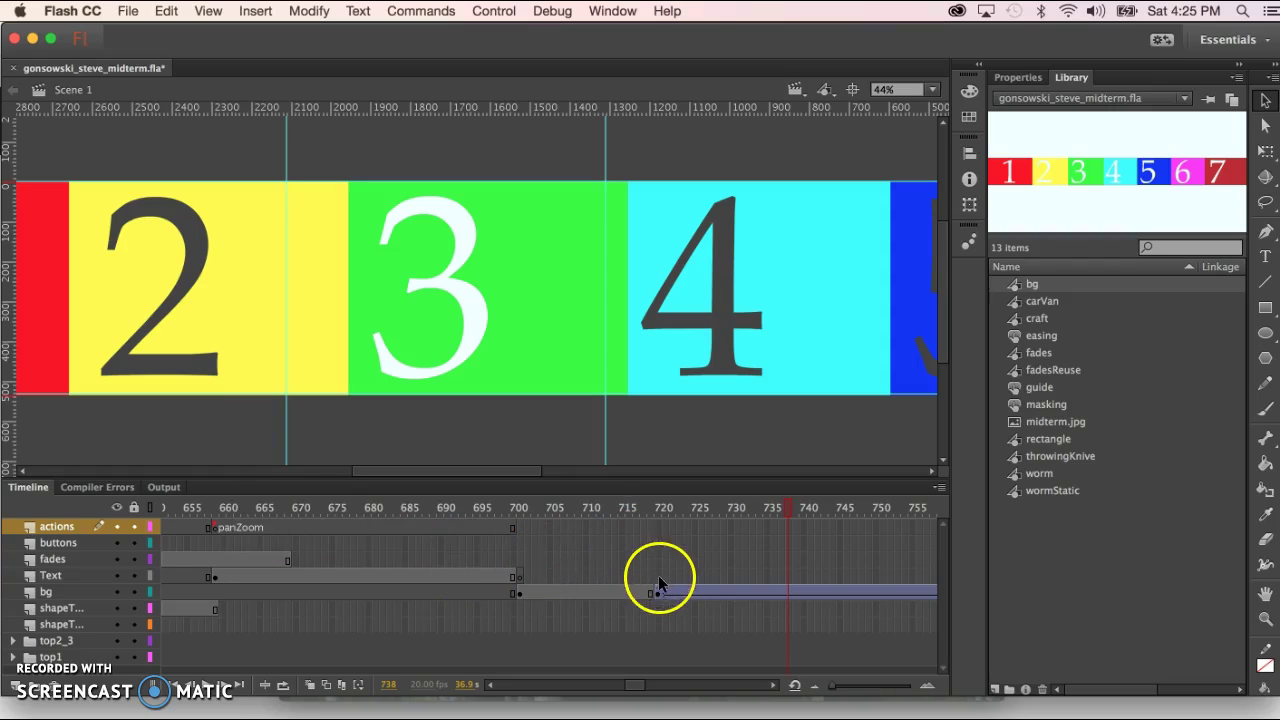
# Insert a blank keyframe at frame 720 of the actions layer and label it troubleShoot.
pyautogui.click(658, 527)
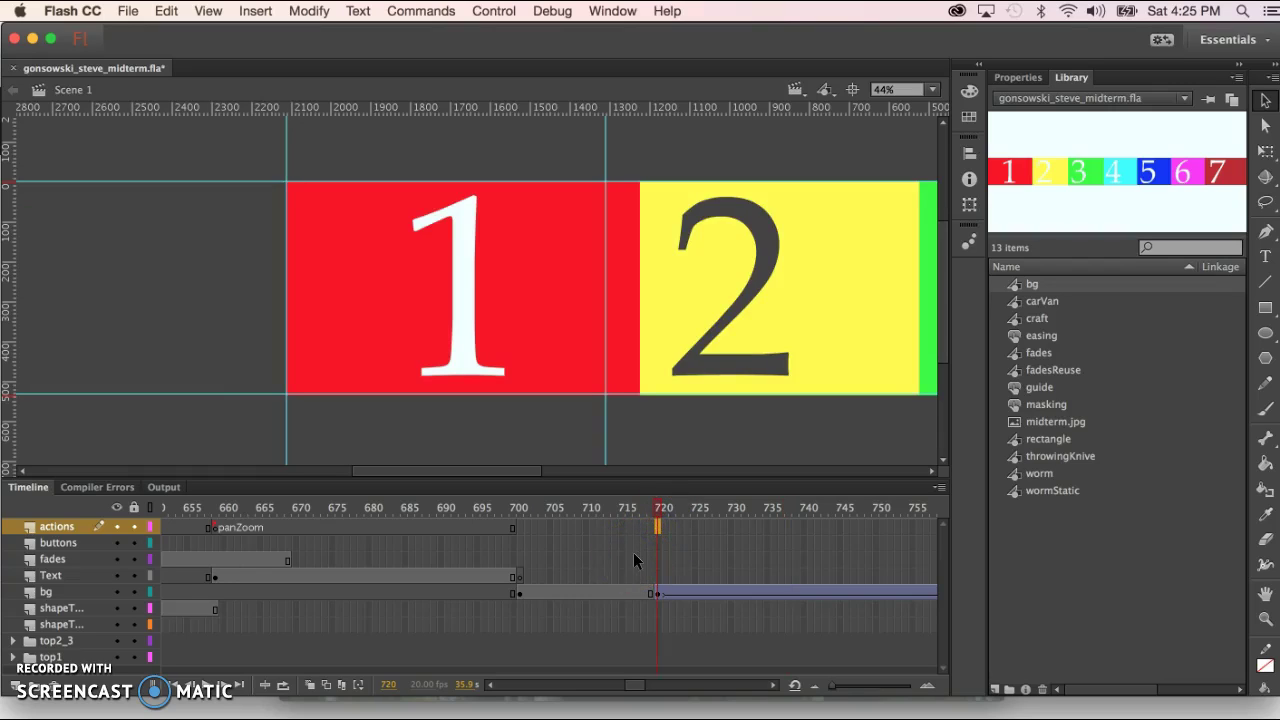
pyautogui.press('F7')
pyautogui.click(1020, 77)
pyautogui.click(1060, 181)
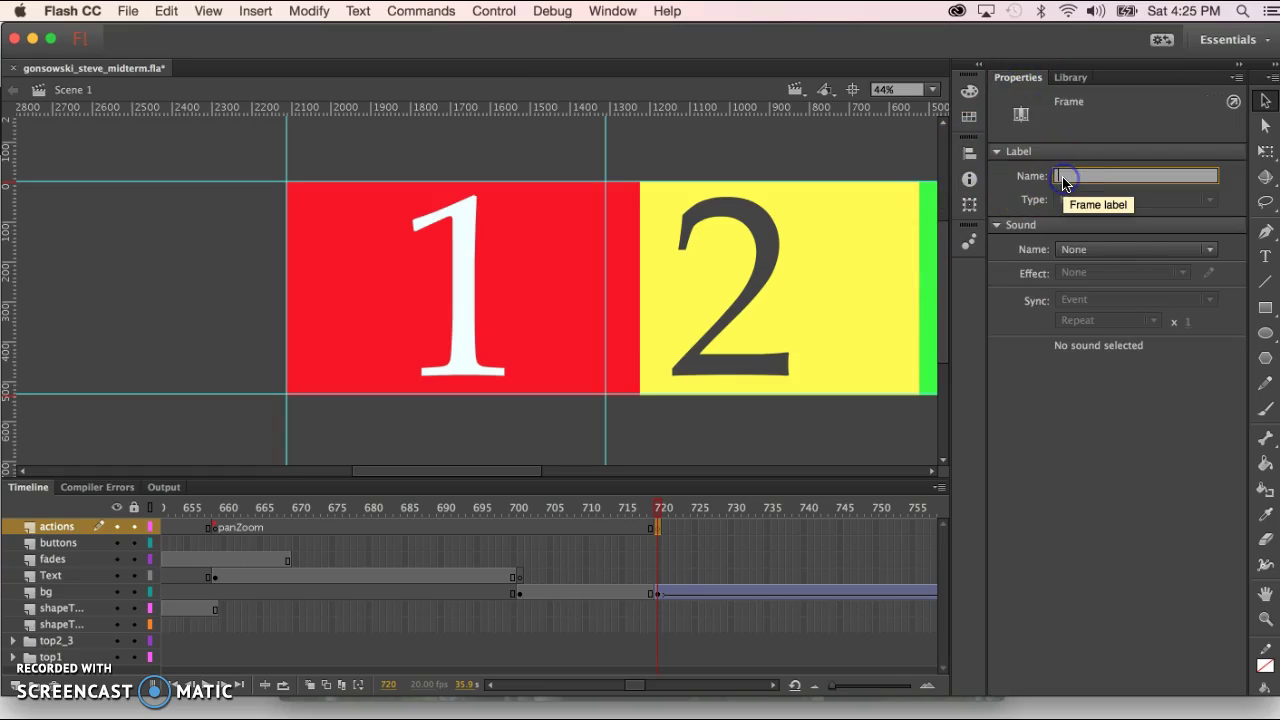
pyautogui.write('t')
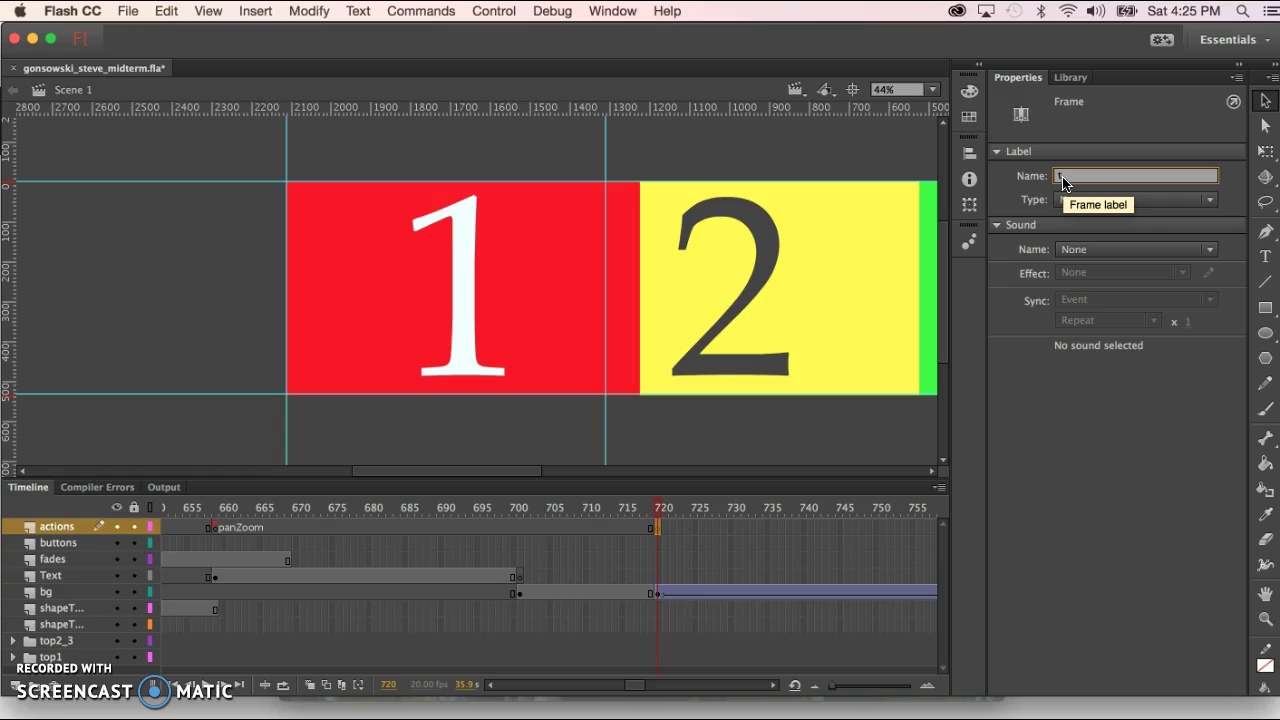
pyautogui.write('roubleShoot')
pyautogui.click(1088, 296)
# Extend the actions layer's frames from frame 720 to about frame 747.
pyautogui.click(628, 509)
pyautogui.moveTo(624, 506); pyautogui.dragTo(655, 509)
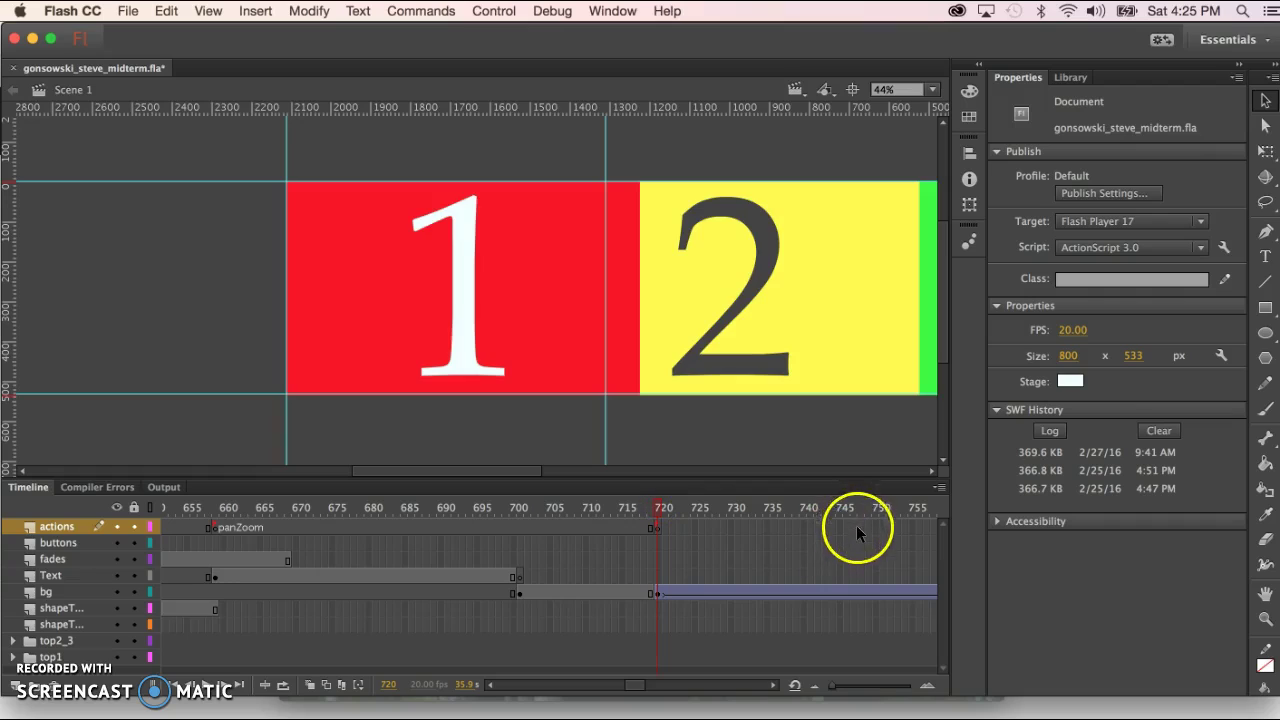
pyautogui.click(856, 525)
pyautogui.press('F5')
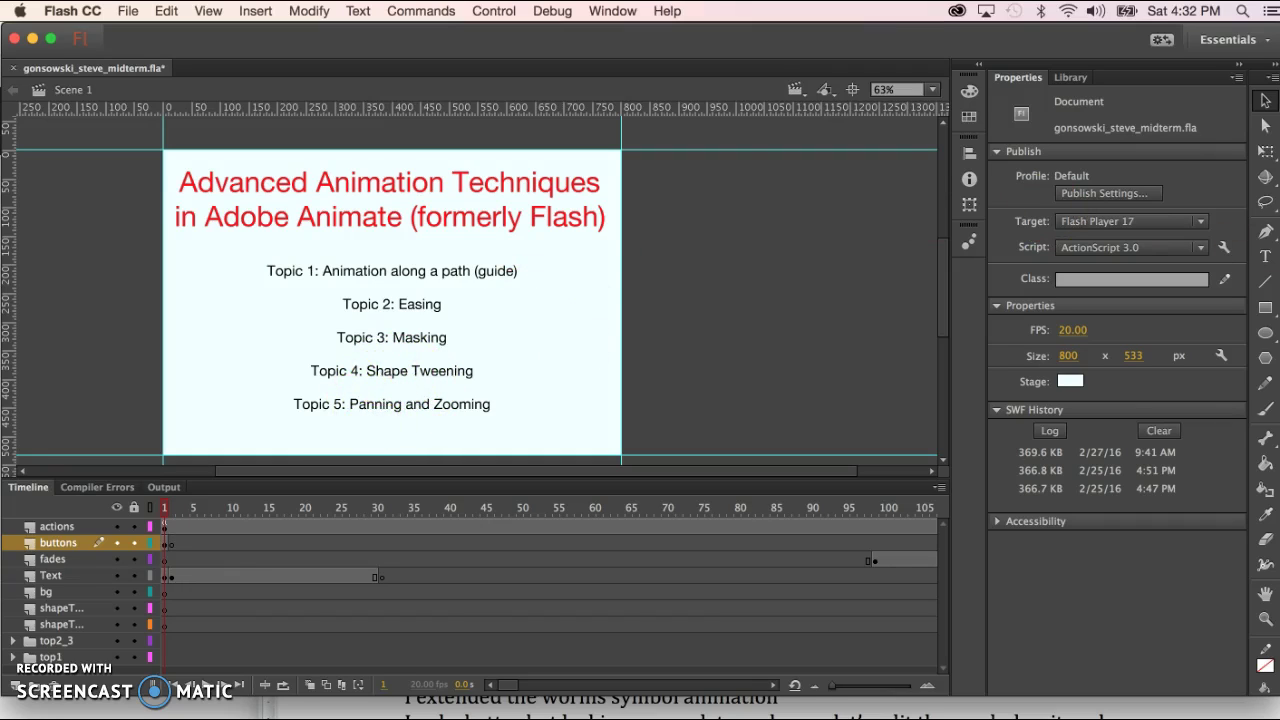
# Draw a borderless red rectangle about 76 by 125 px on the buttons layer and snap it into the stage's lower-left corner.
pyautogui.click(1266, 310)
pyautogui.moveTo(1266, 310); pyautogui.dragTo(1133, 314)
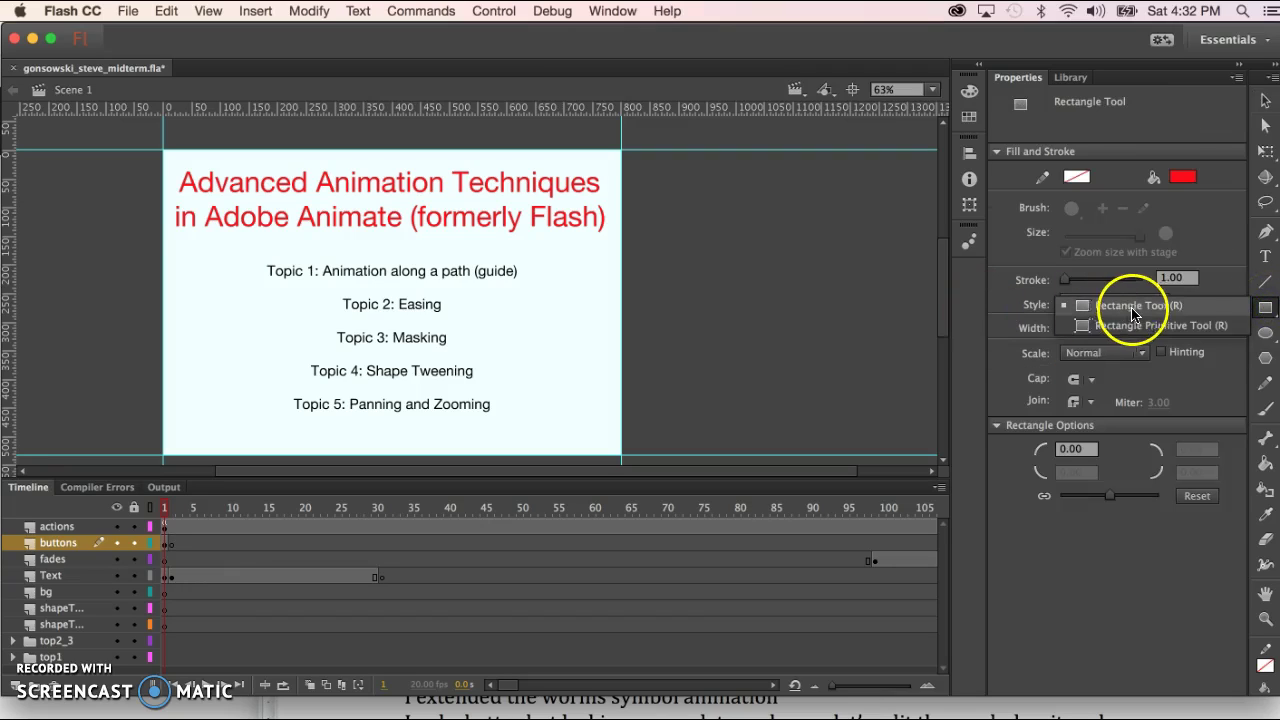
pyautogui.click(1267, 311)
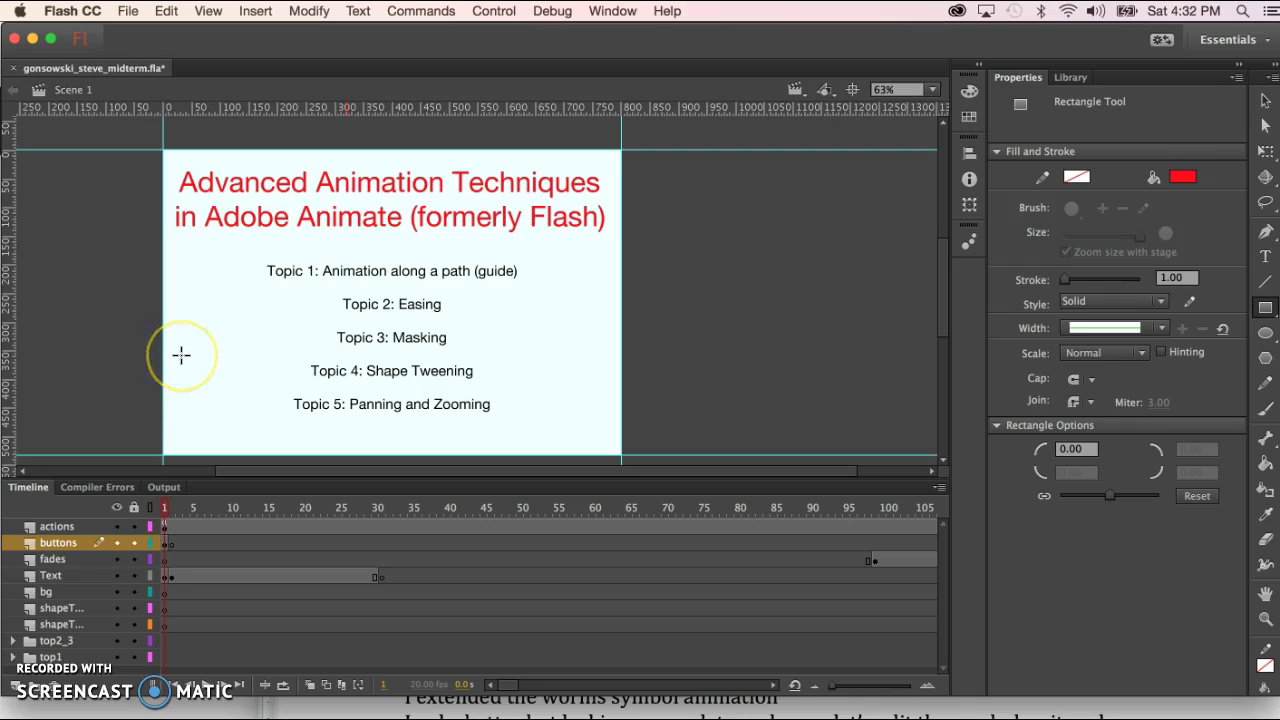
pyautogui.moveTo(178, 351); pyautogui.dragTo(222, 424)
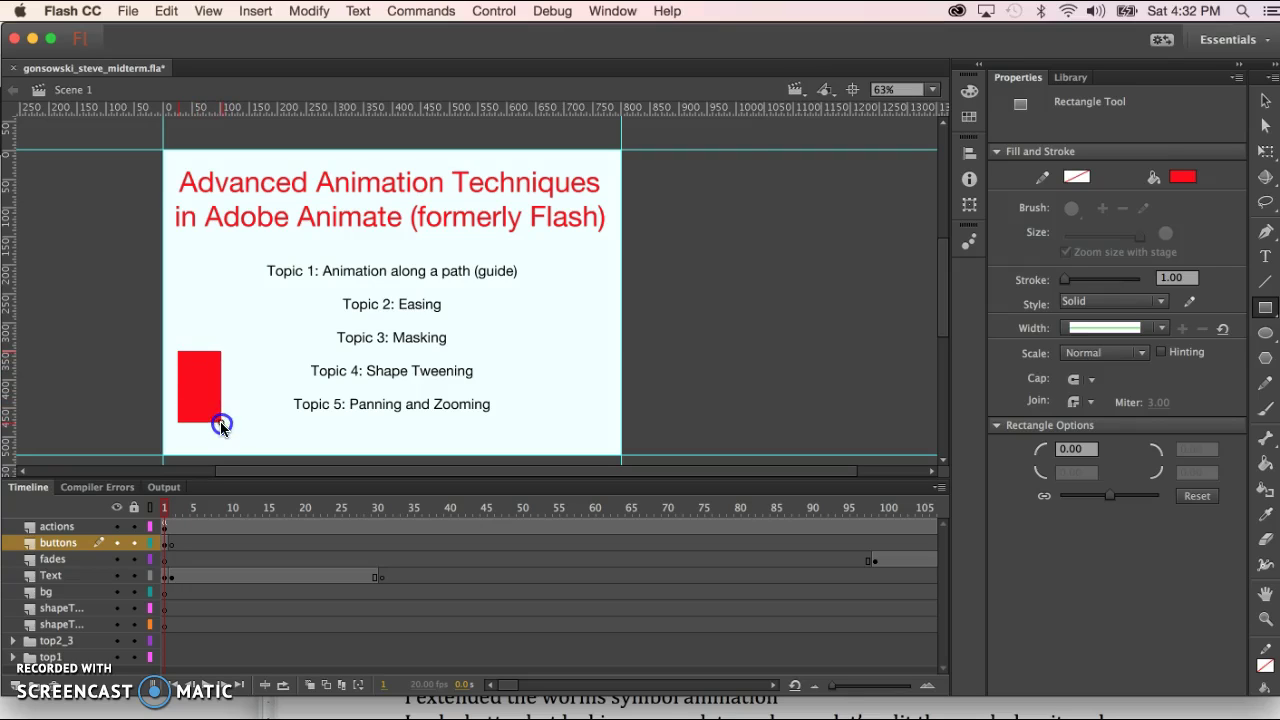
pyautogui.click(1265, 101)
pyautogui.moveTo(196, 370); pyautogui.dragTo(180, 407)
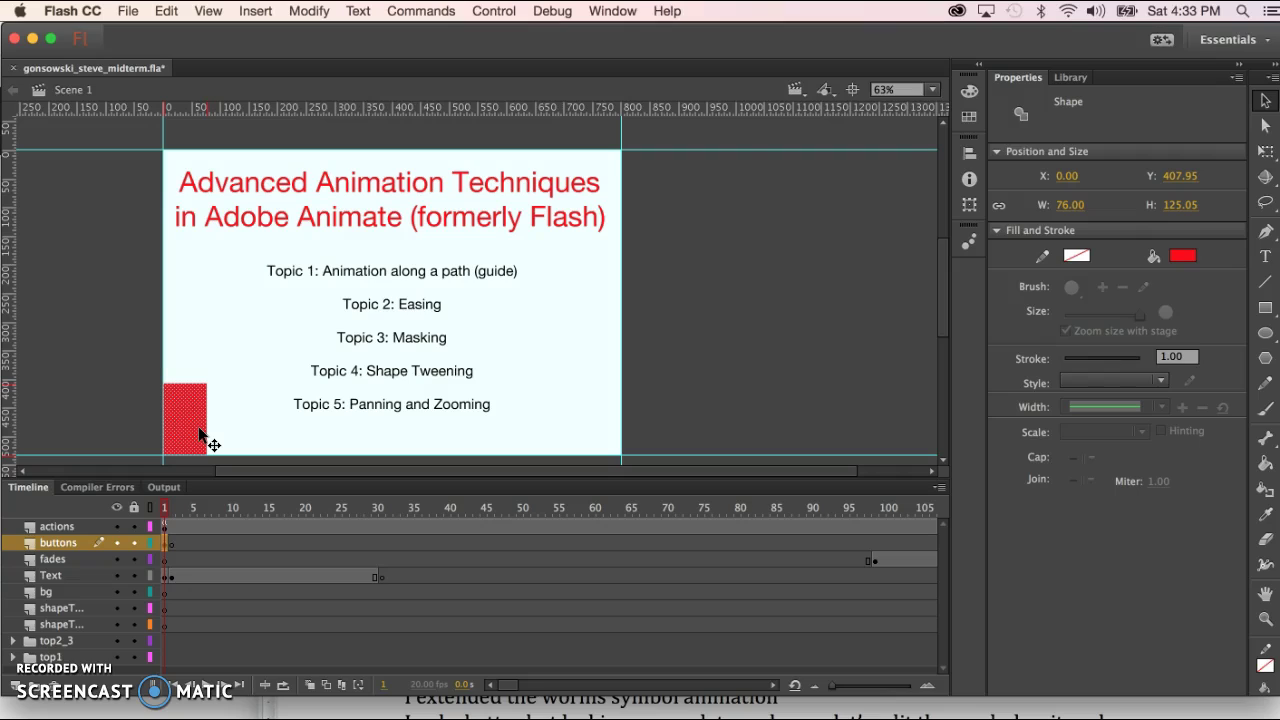
# Convert the red rectangle to a Button symbol named invisibleBtn in the library root.
pyautogui.press('F8')
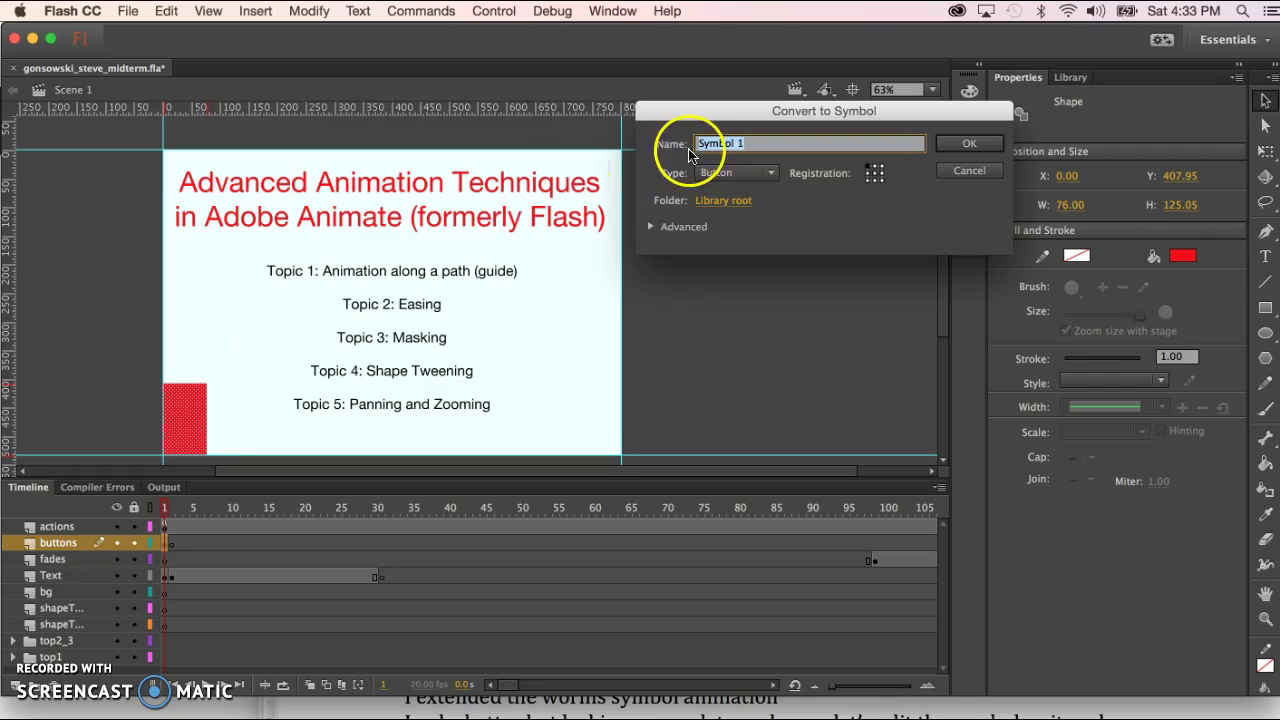
pyautogui.press('BackSpace')
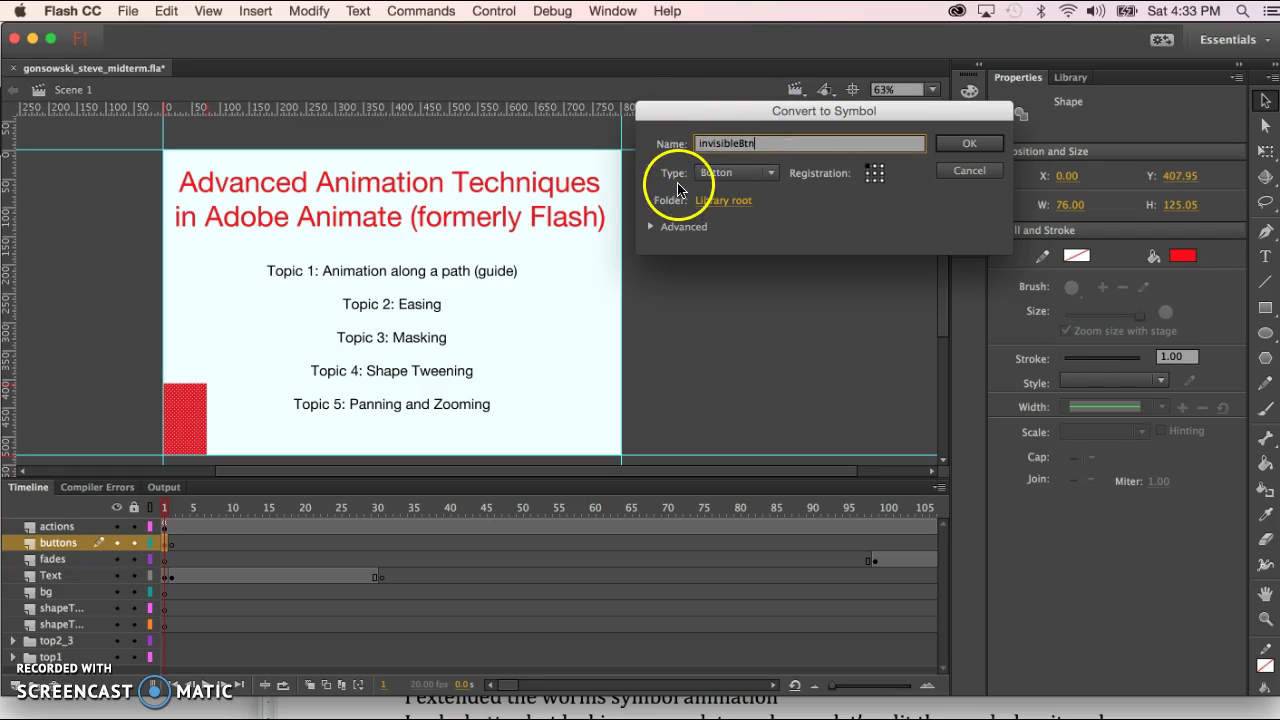
pyautogui.click(969, 144)
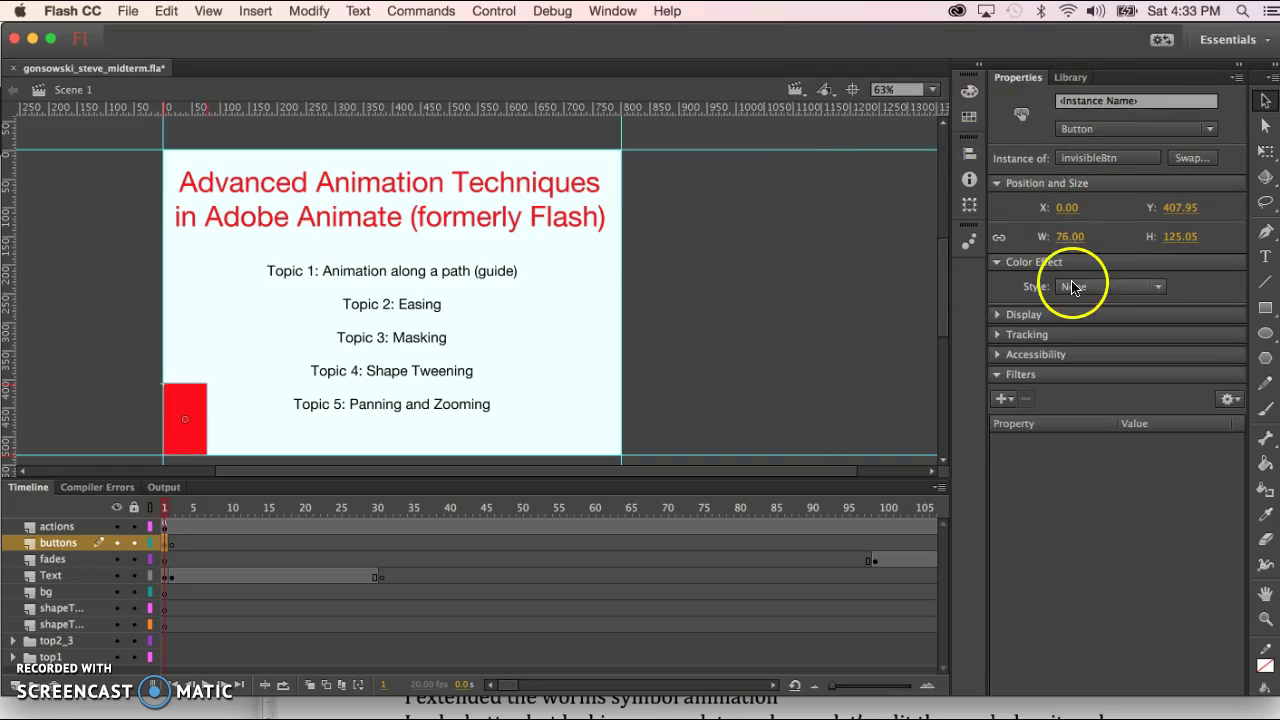
# Open the invisibleBtn symbol for editing and reduce its rectangle's fill alpha until it is fully transparent.
pyautogui.click(1072, 80)
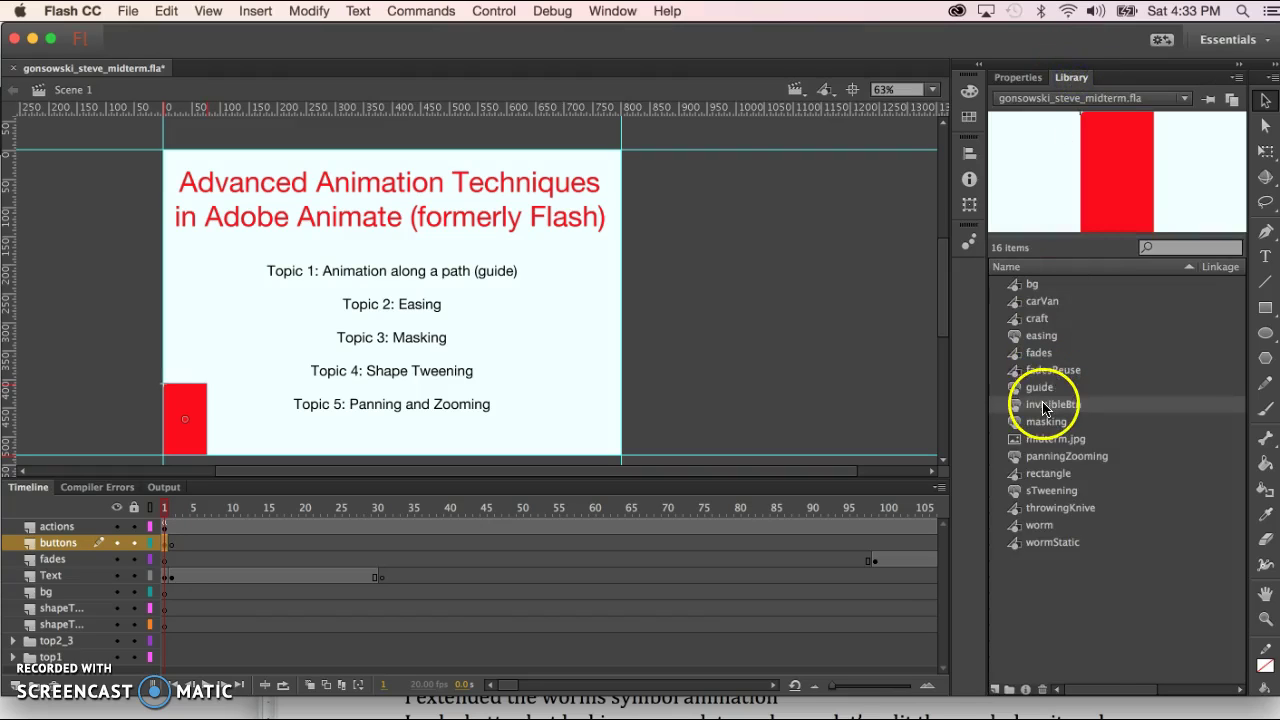
pyautogui.doubleClick(1120, 203)
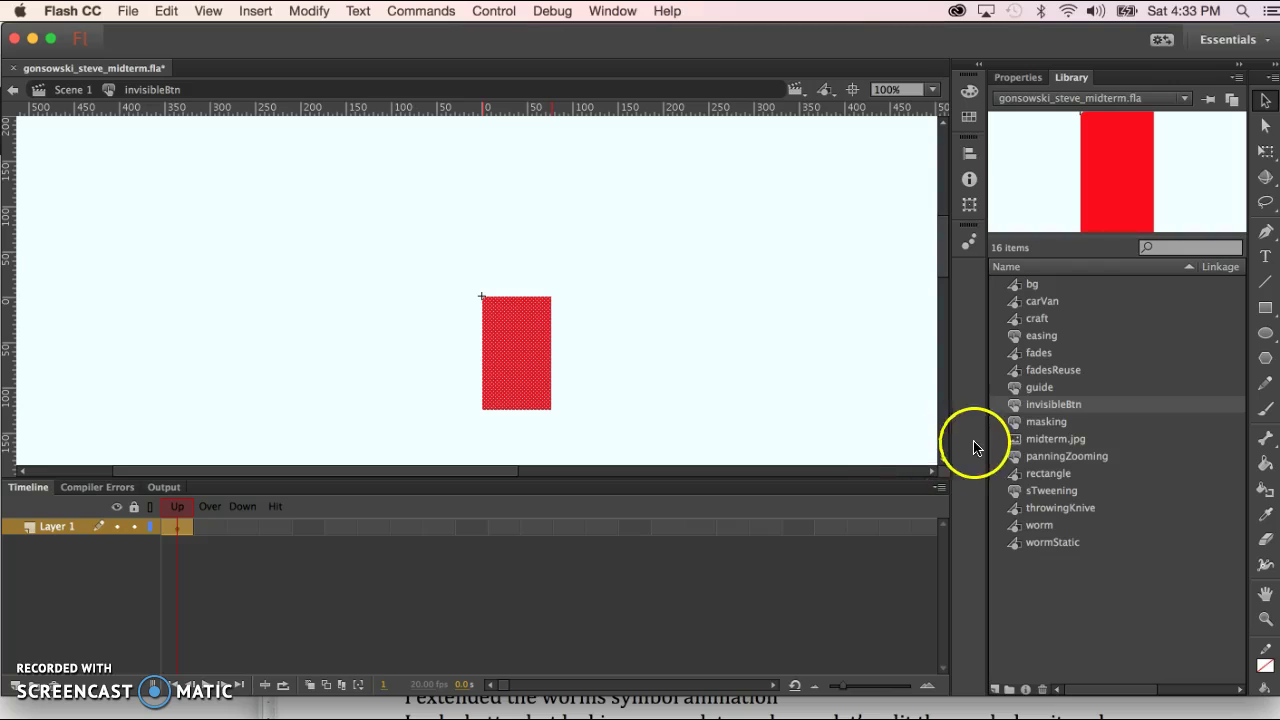
pyautogui.click(1017, 77)
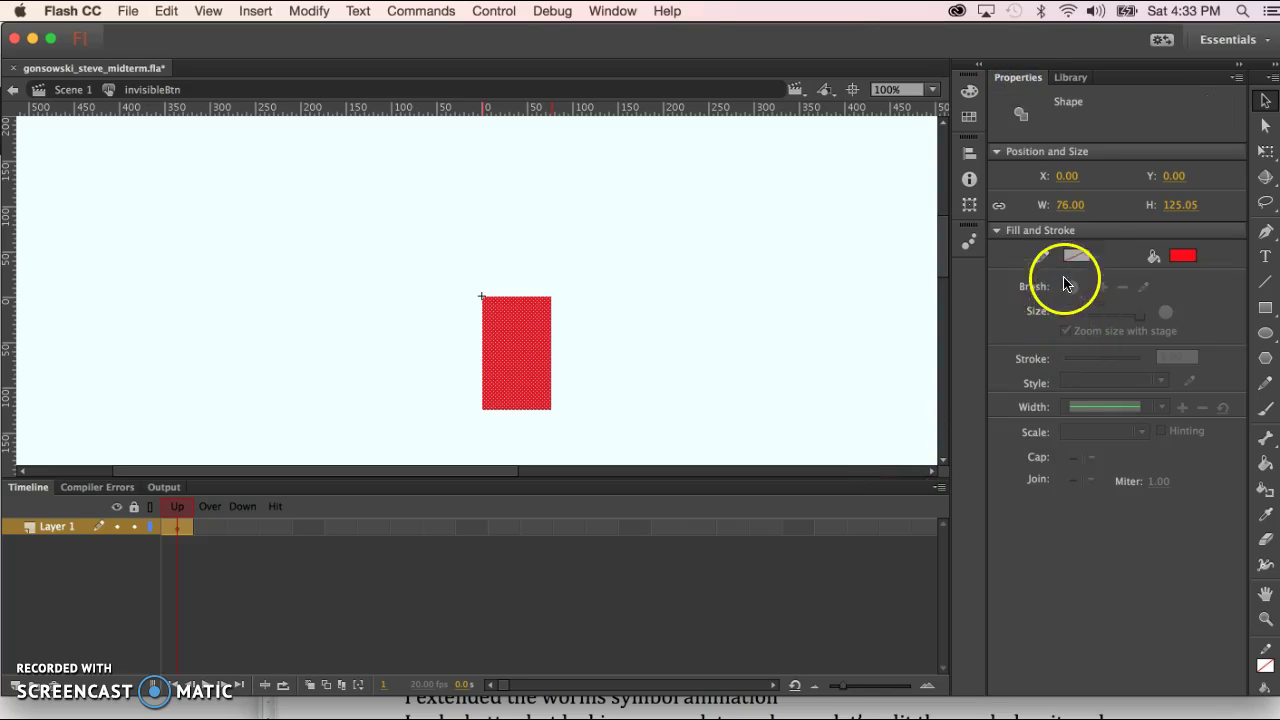
pyautogui.click(637, 357)
pyautogui.moveTo(463, 415); pyautogui.dragTo(653, 243)
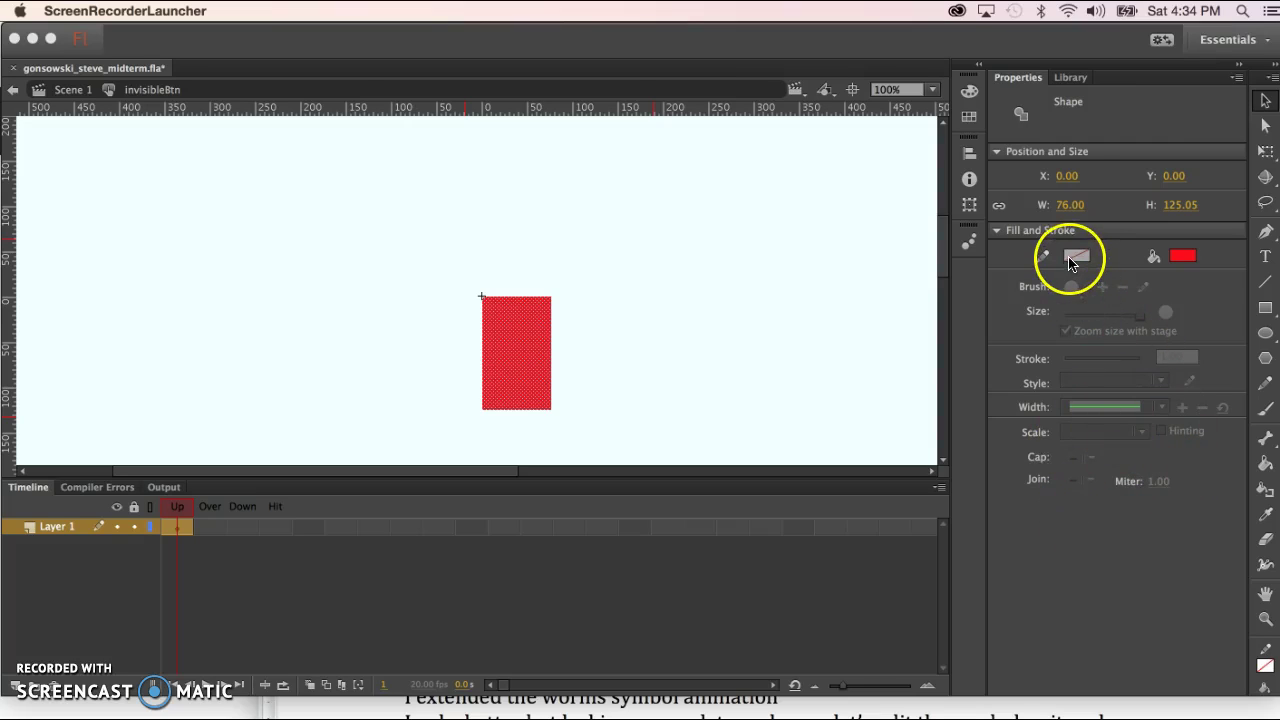
pyautogui.click(1181, 257)
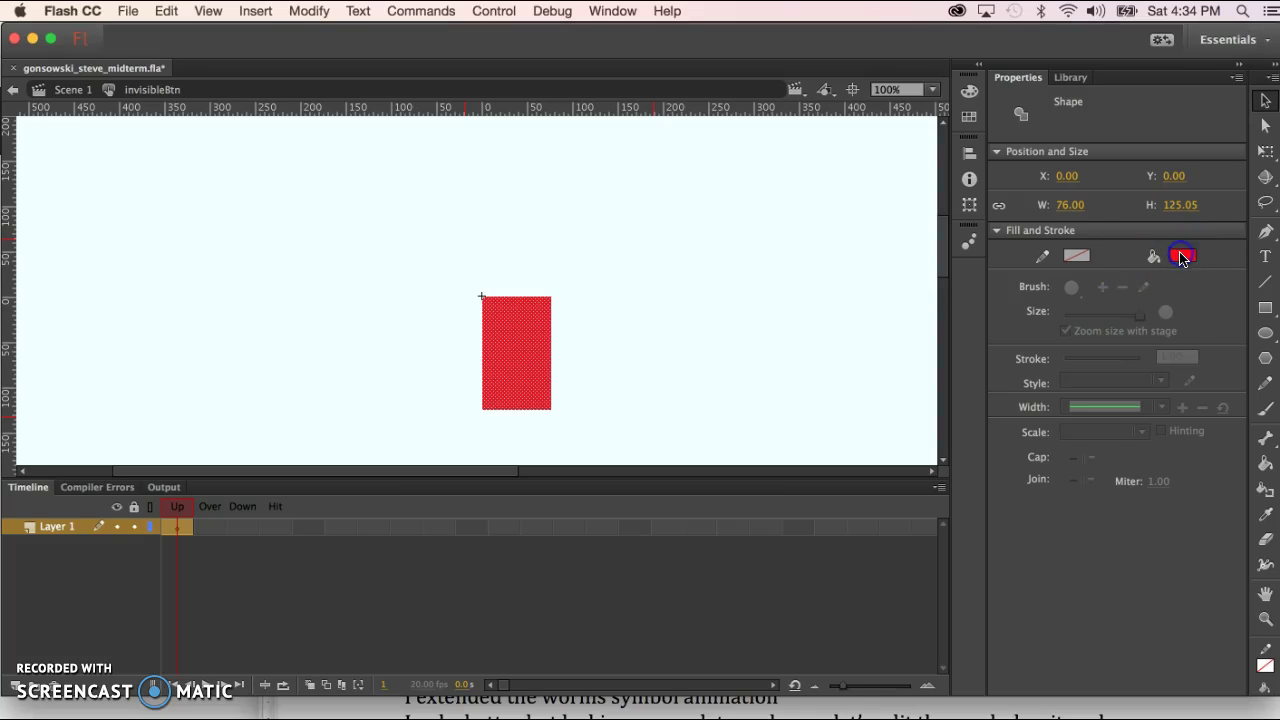
pyautogui.click(1181, 257)
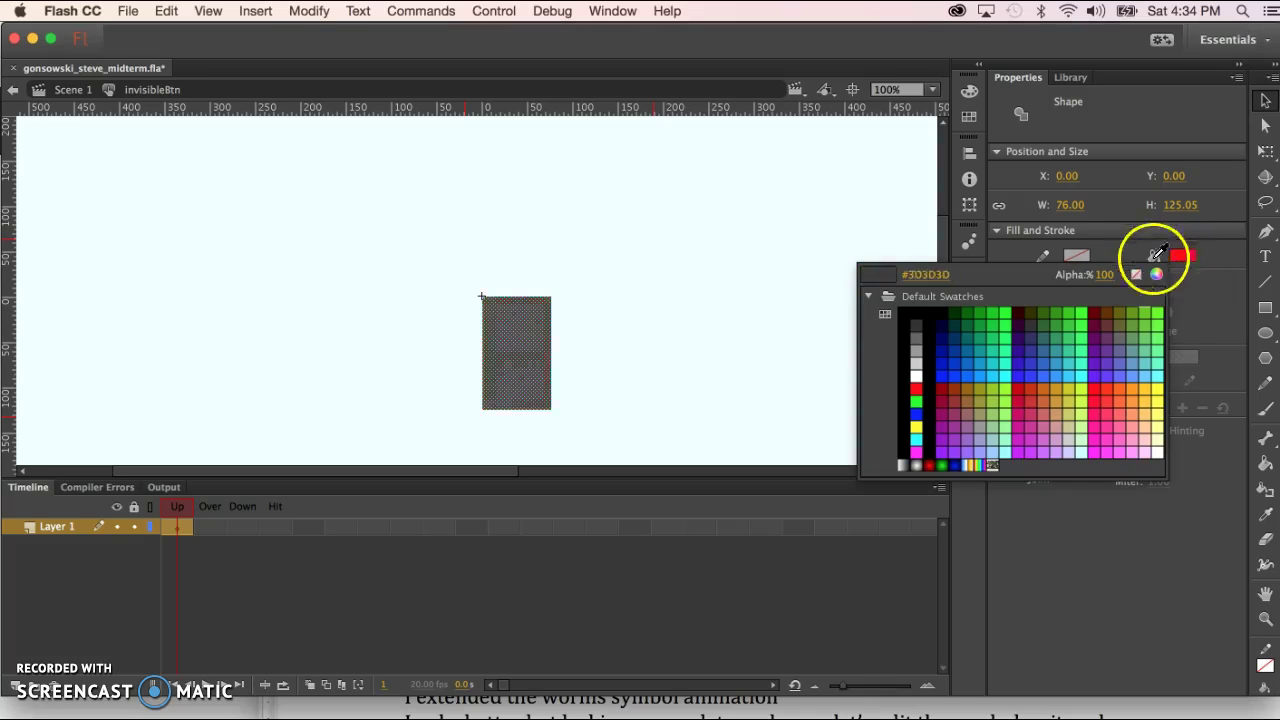
pyautogui.moveTo(1106, 278); pyautogui.dragTo(982, 279)
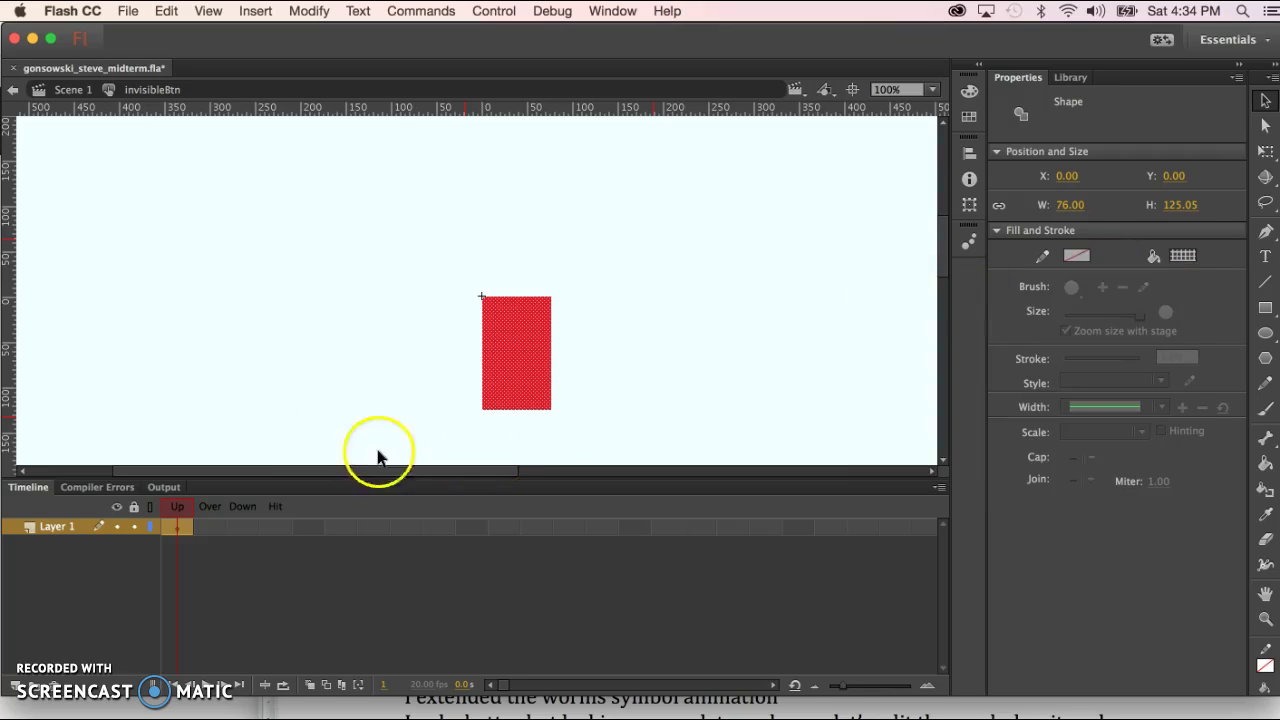
pyautogui.click(335, 358)
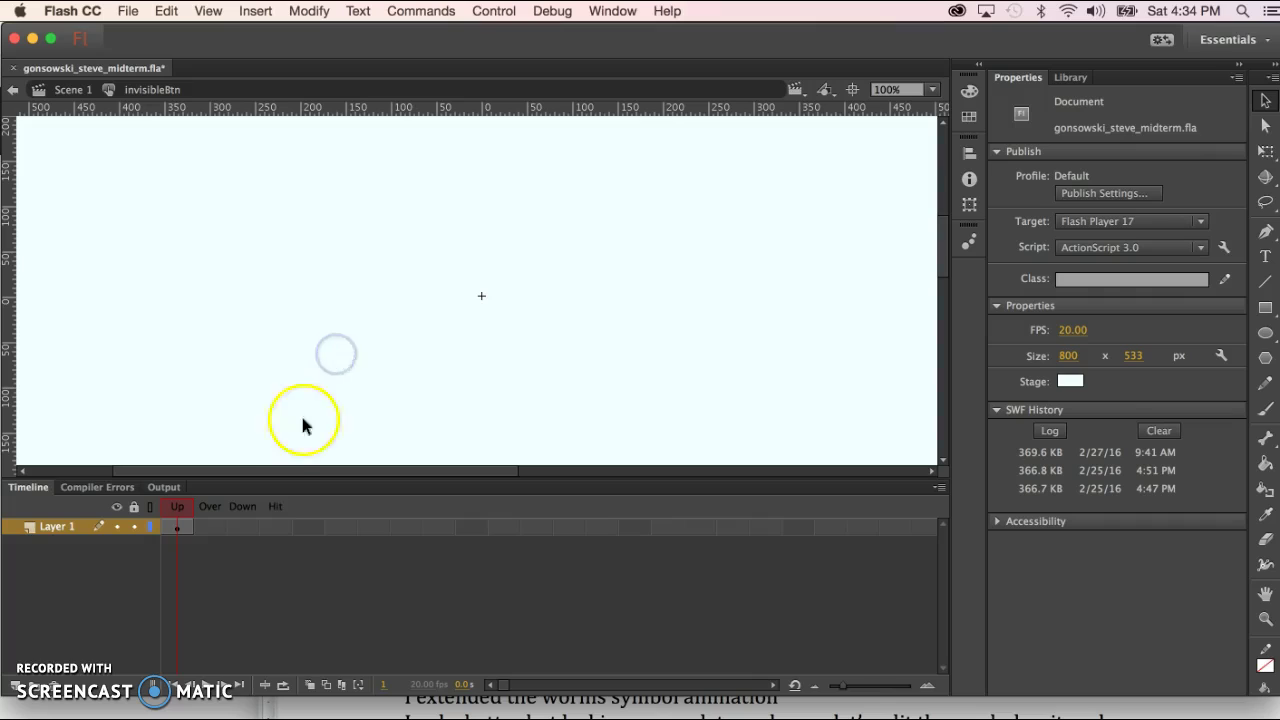
# Insert keyframes for invisibleBtn's Over, Down and Hit states and return to Scene 1.
pyautogui.click(213, 530)
pyautogui.click(170, 530)
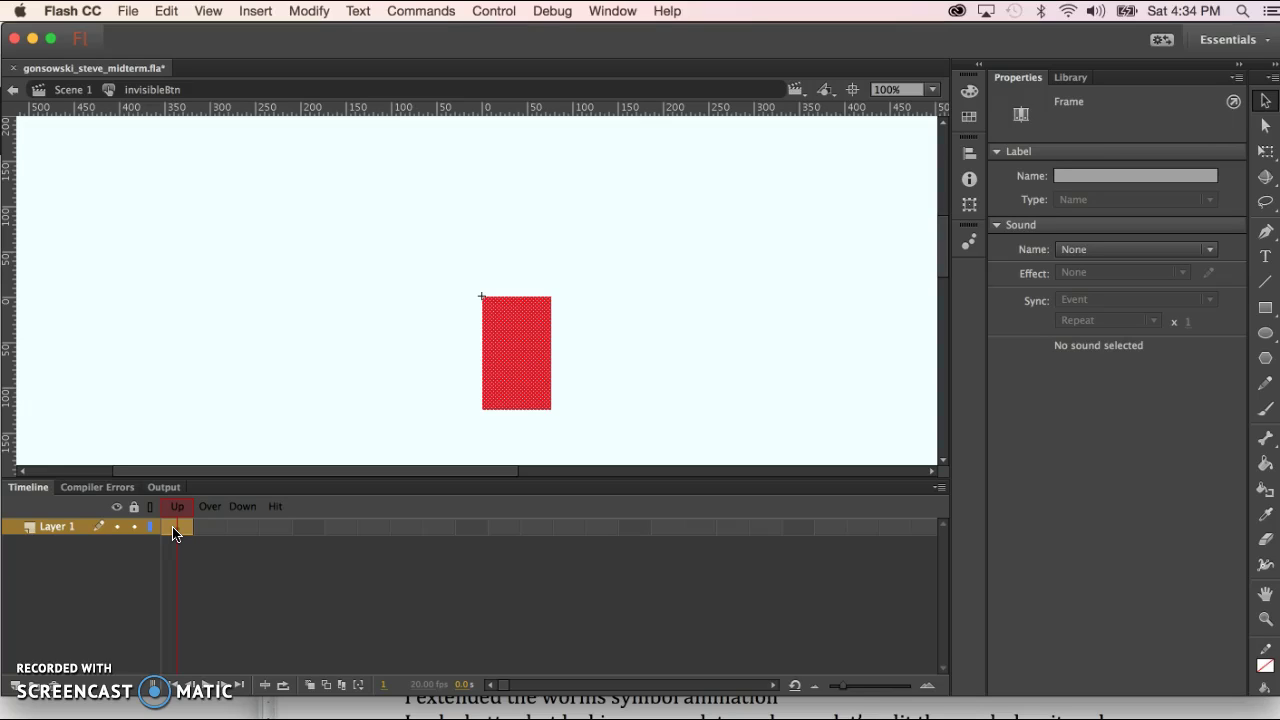
pyautogui.press('F6')
pyautogui.press('F6')
pyautogui.press('F6')
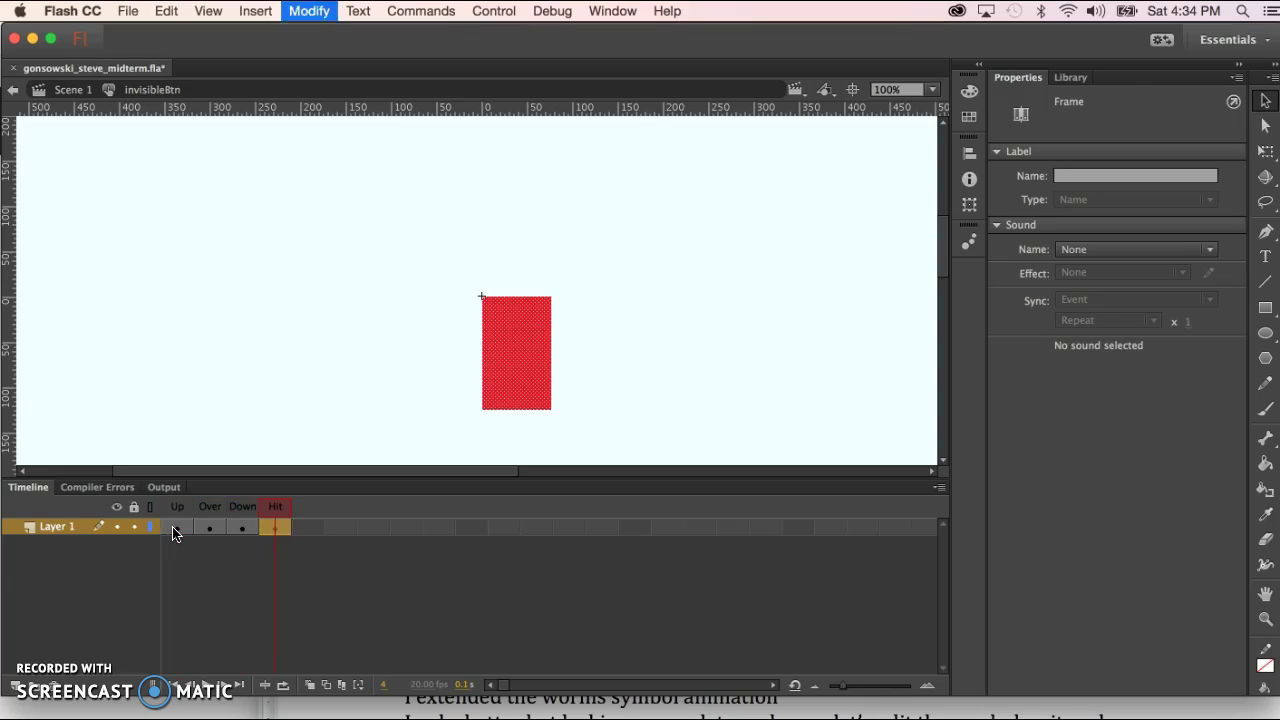
pyautogui.click(50, 688)
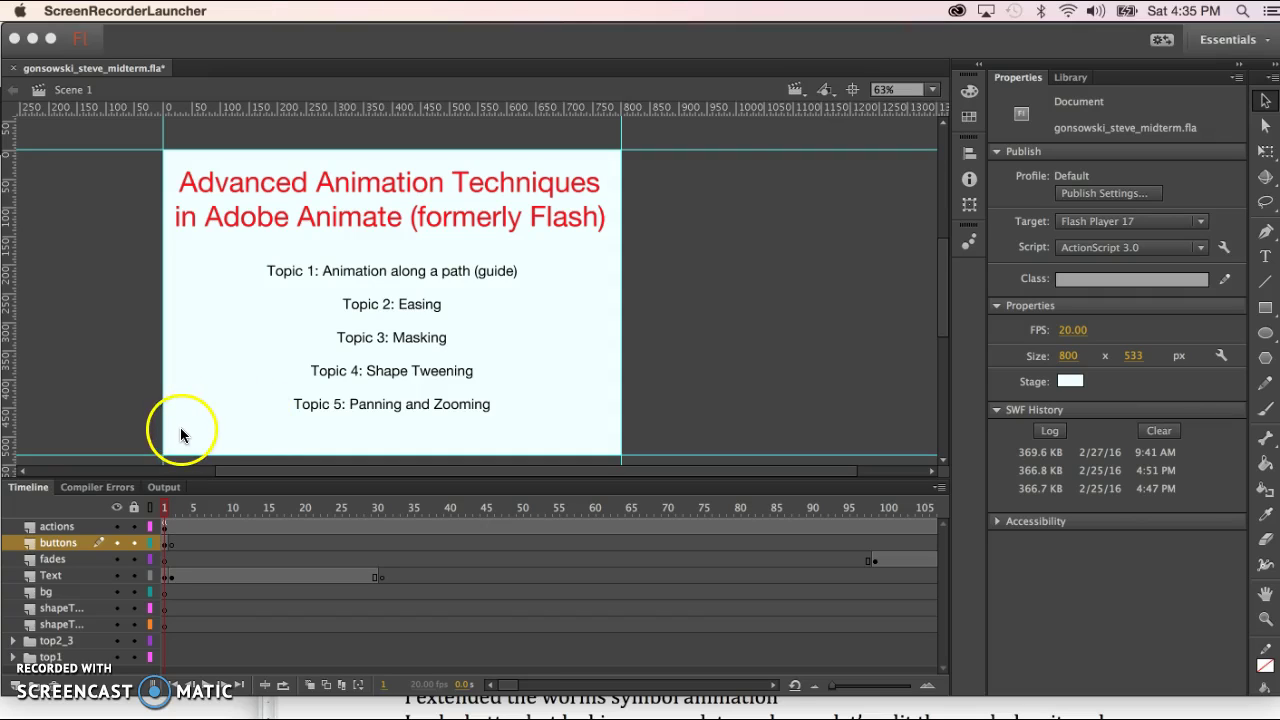
# Select the transparent button in the stage's lower-left corner to check its outline and deselect it.
pyautogui.click(181, 425)
pyautogui.click(182, 418)
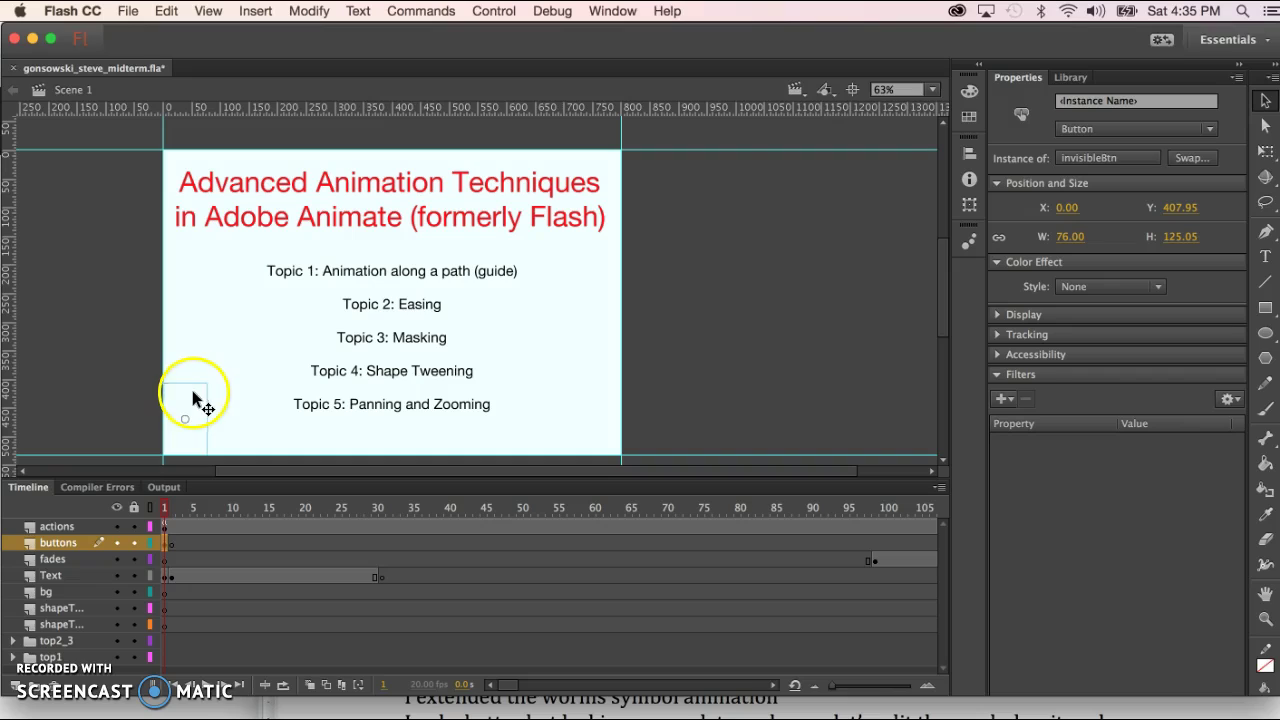
pyautogui.click(232, 383)
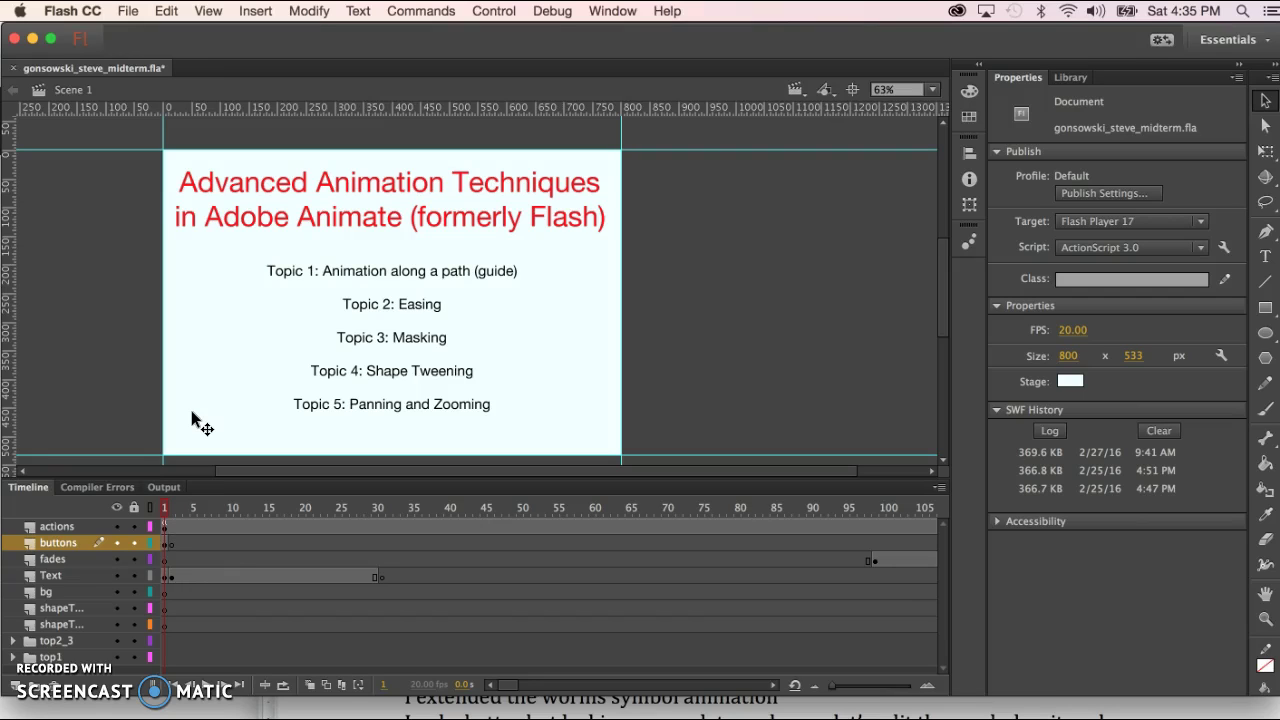
# Test the movie and reposition the preview window over the workspace.
pyautogui.press('super+Return')
pyautogui.click(636, 214)
pyautogui.moveTo(509, 212); pyautogui.dragTo(398, 90)
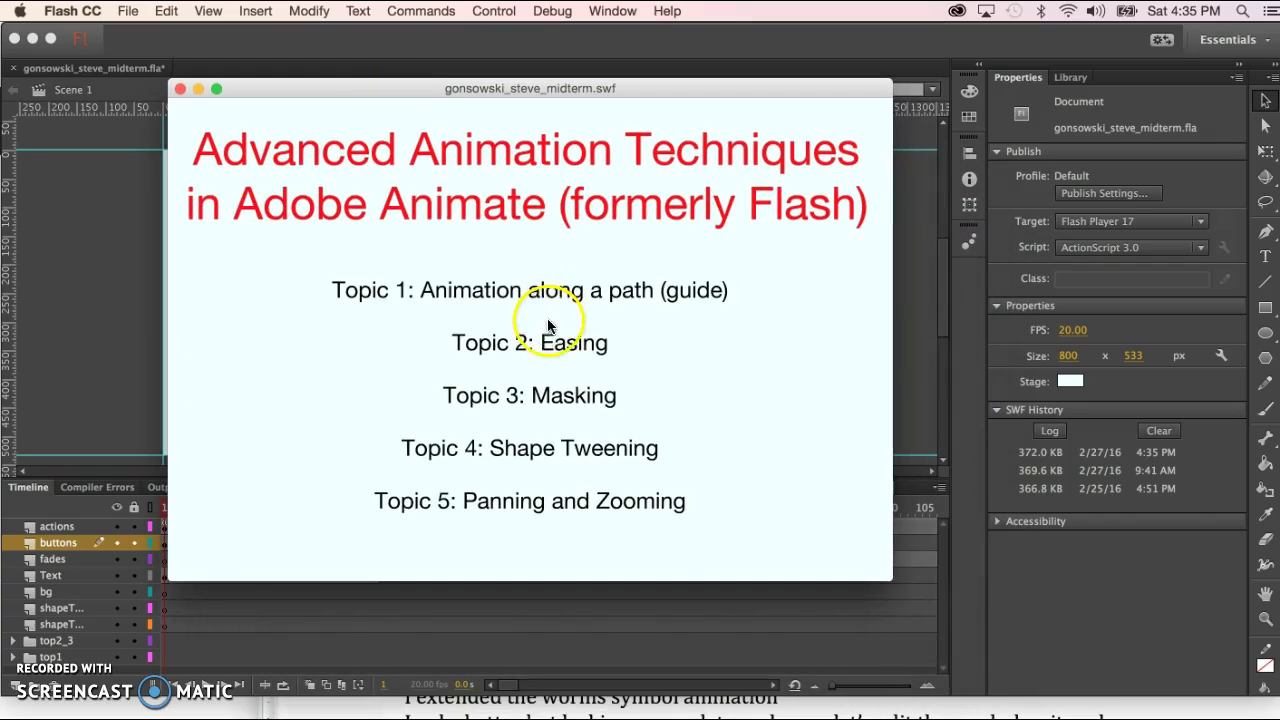